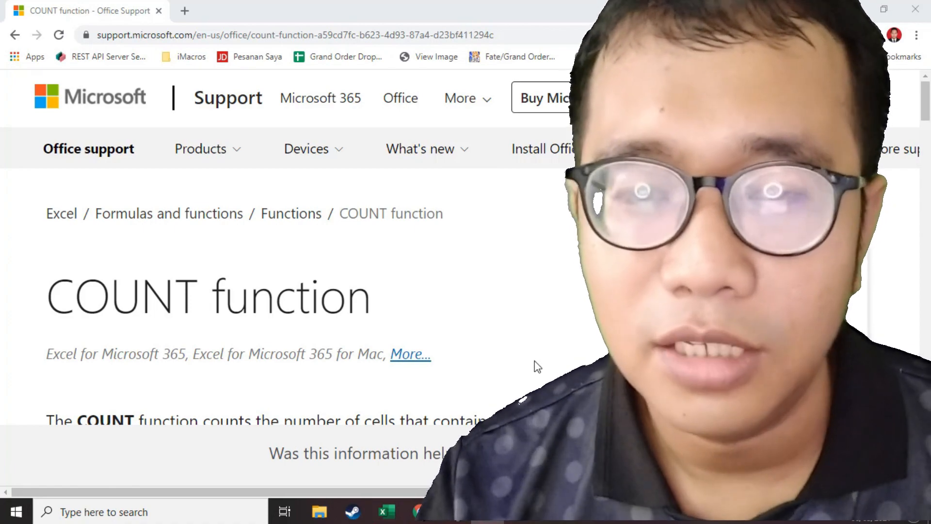
Skim the start of the COUNT function support page and switch to the Book2 workbook in Excel.
scroll(536, 366, "down", 3)
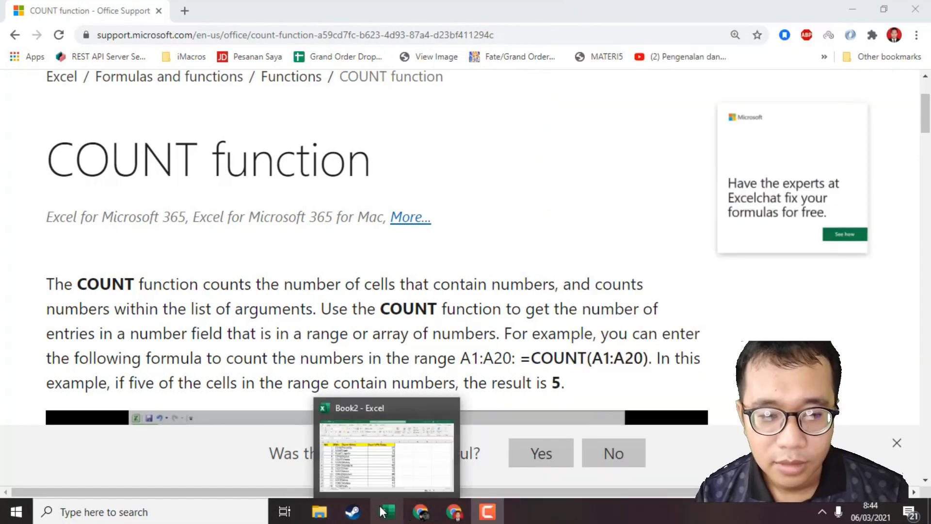
left_click(386, 512)
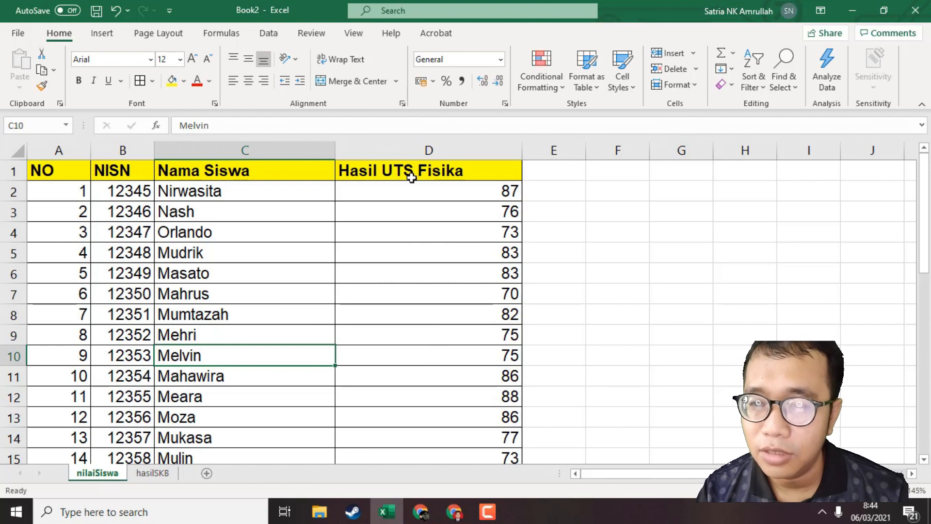
left_click(636, 194)
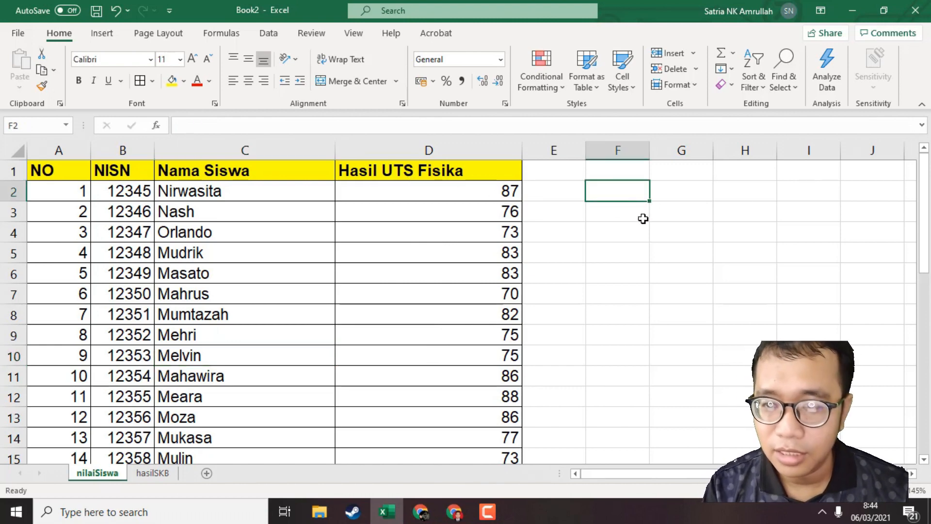
type("=")
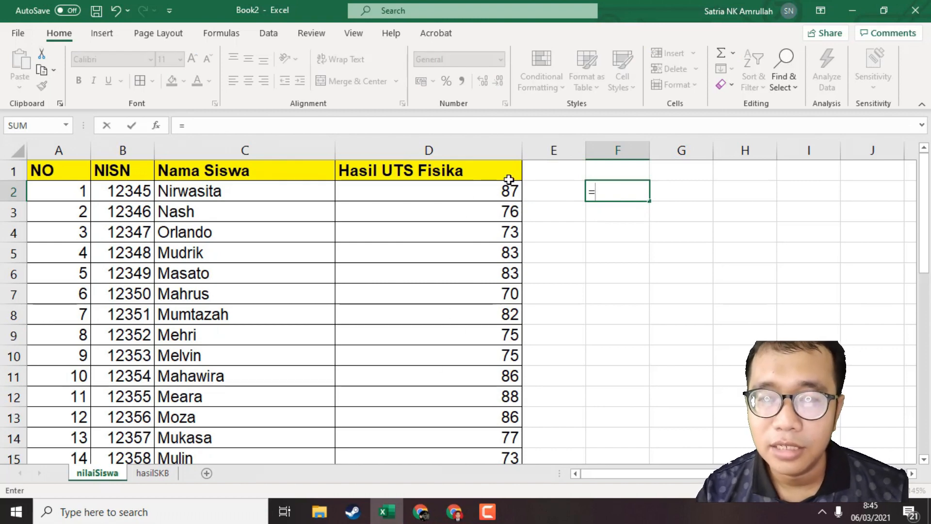
key("BackSpace")
left_click(617, 335)
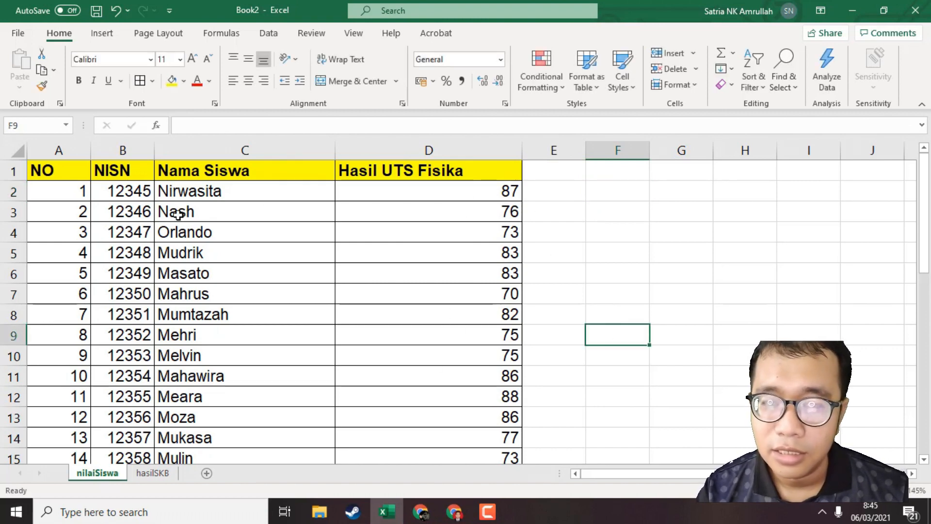
Look through the Hasil UTS Fisika scores in column D of the nilaiSiswa sheet.
left_click(417, 193)
scroll(451, 289, "down", 6)
scroll(452, 288, "up", 5)
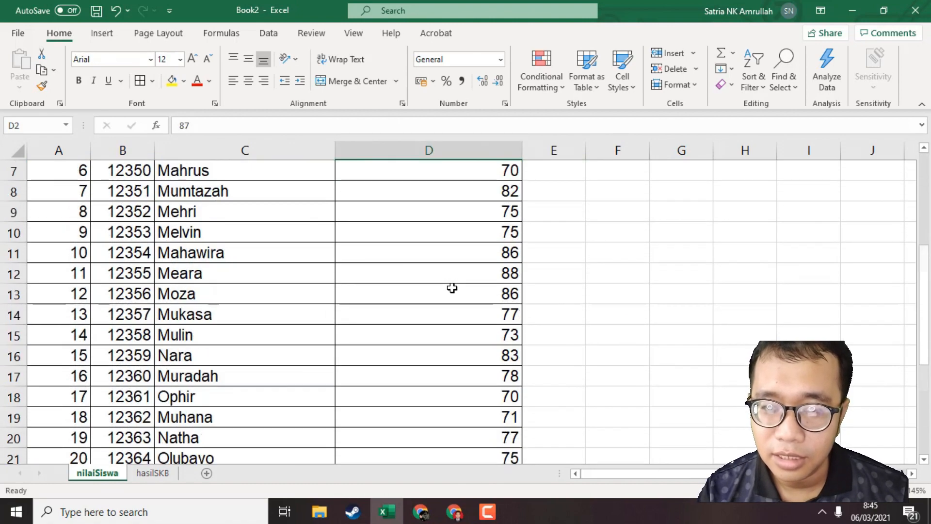
scroll(452, 288, "up", 1)
scroll(452, 288, "down", 4)
scroll(452, 288, "up", 4)
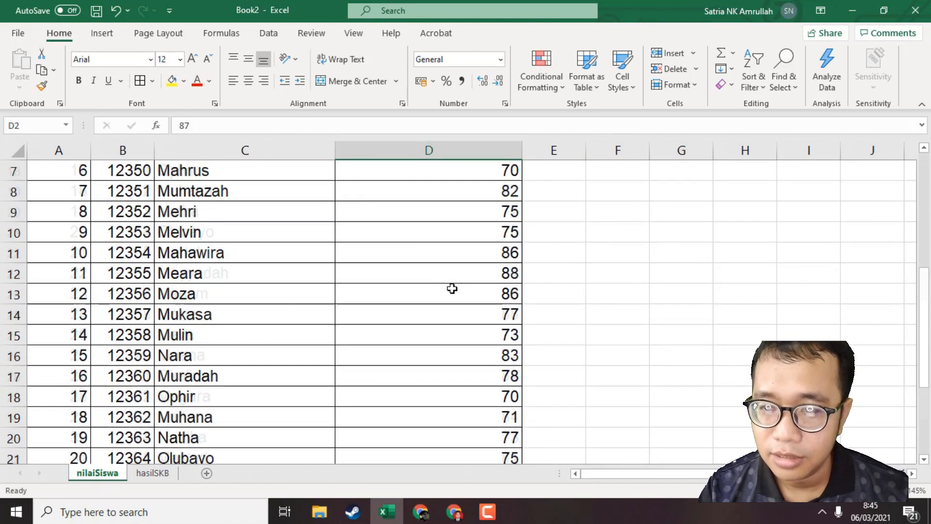
Enter the formula =COUNT(D2:D35) in cell F2 to count the Hasil UTS Fisika scores.
left_click(632, 196)
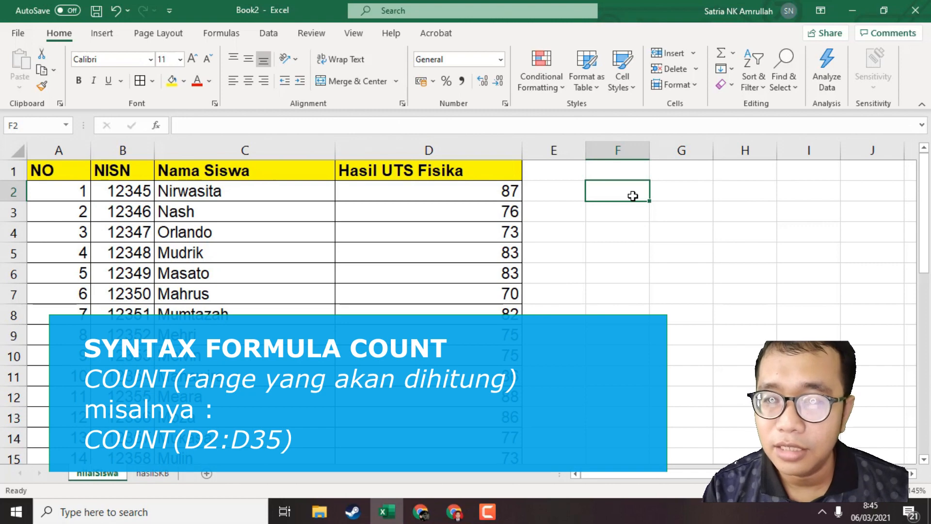
type("=c")
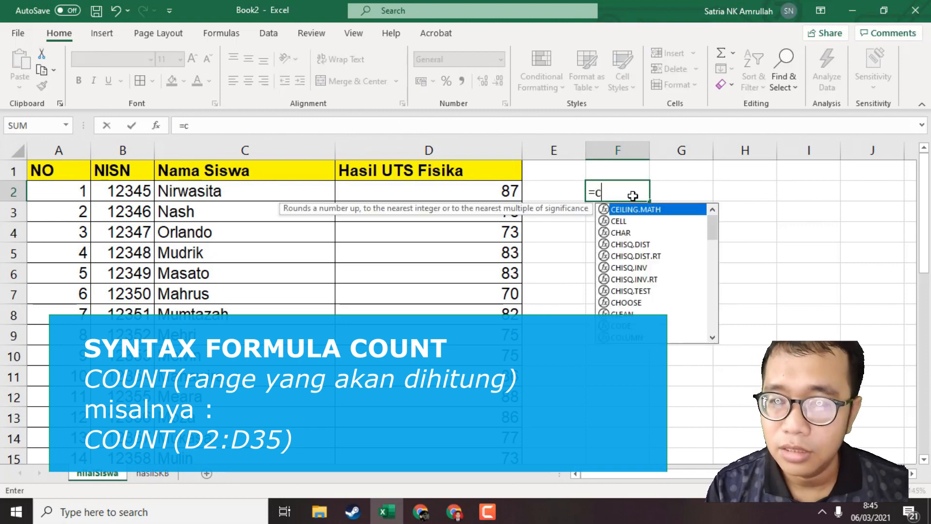
type("ount")
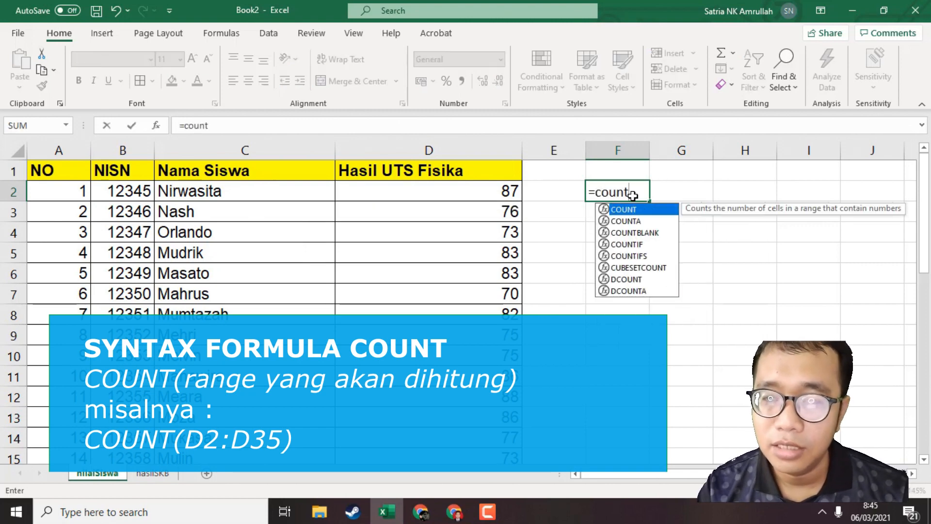
type("(")
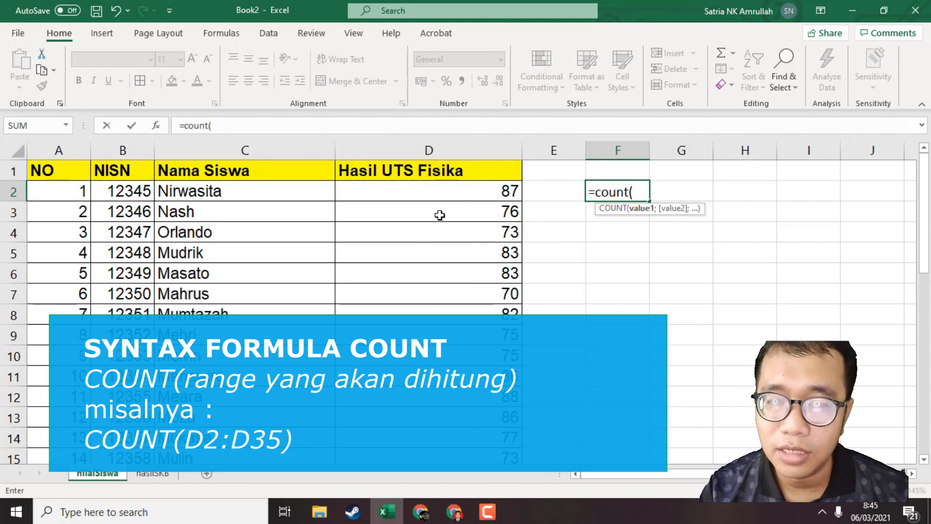
left_click(467, 194)
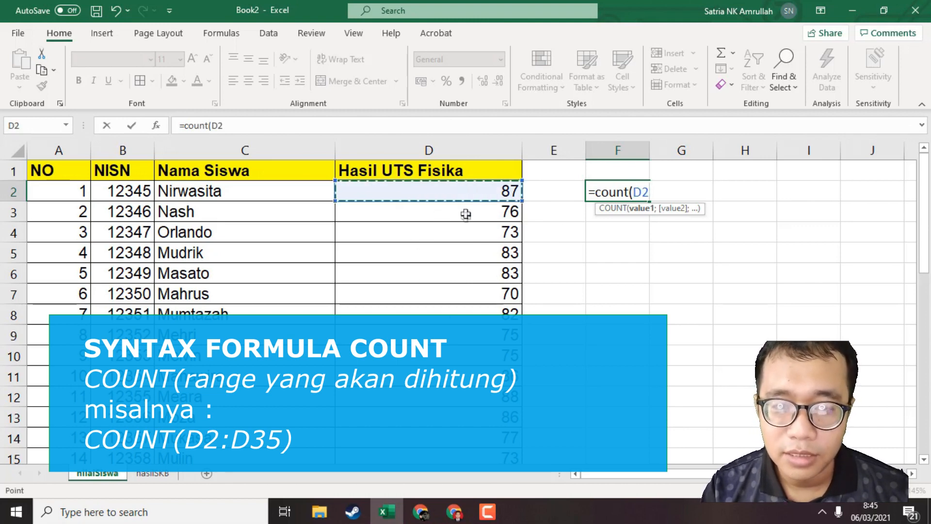
scroll(466, 194, "down", 8)
scroll(463, 242, "down", 2)
left_click(465, 248, "shift")
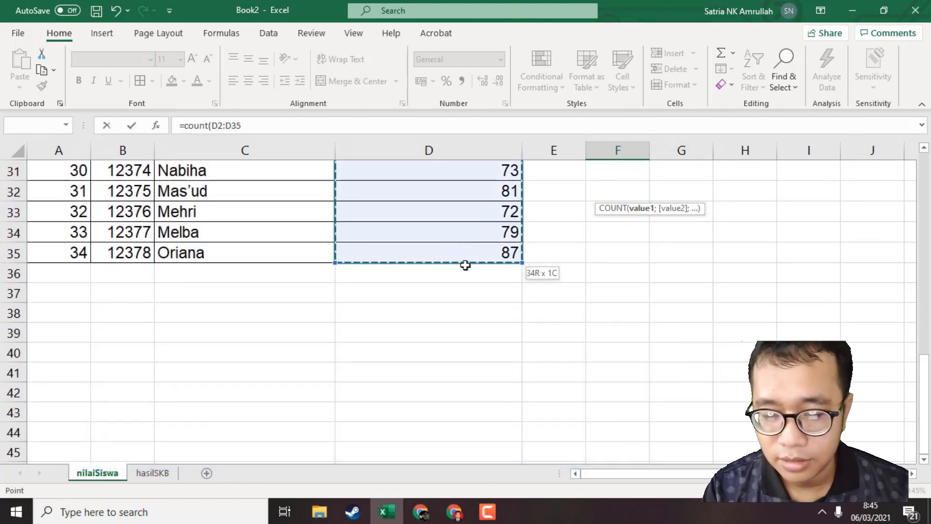
type(")")
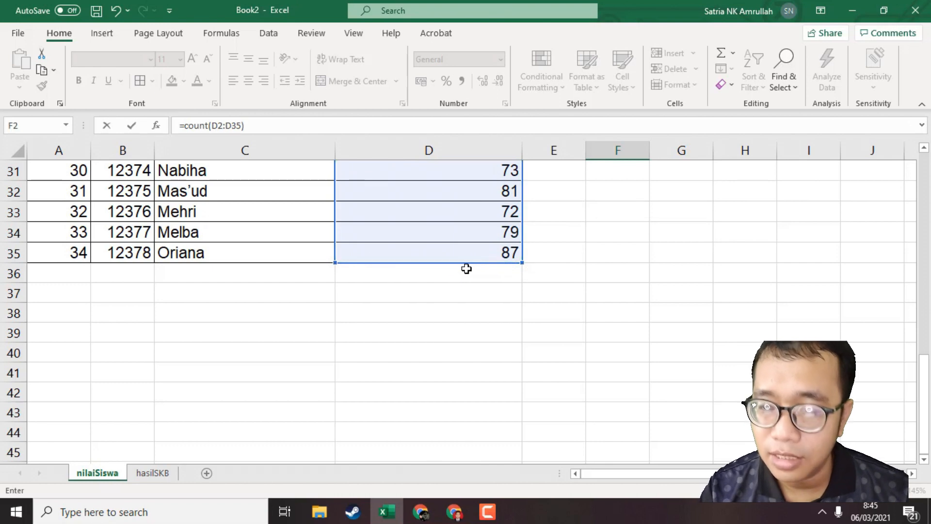
scroll(466, 269, "up", 10)
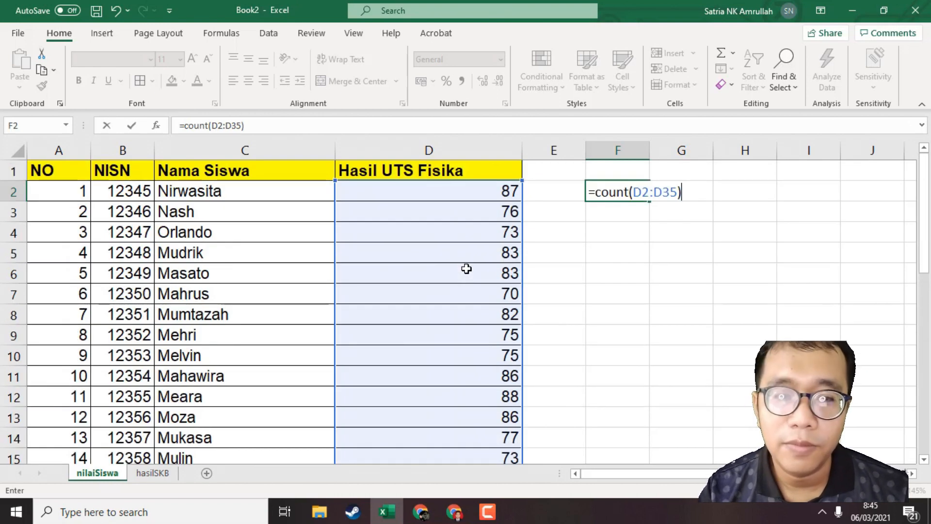
key("Return")
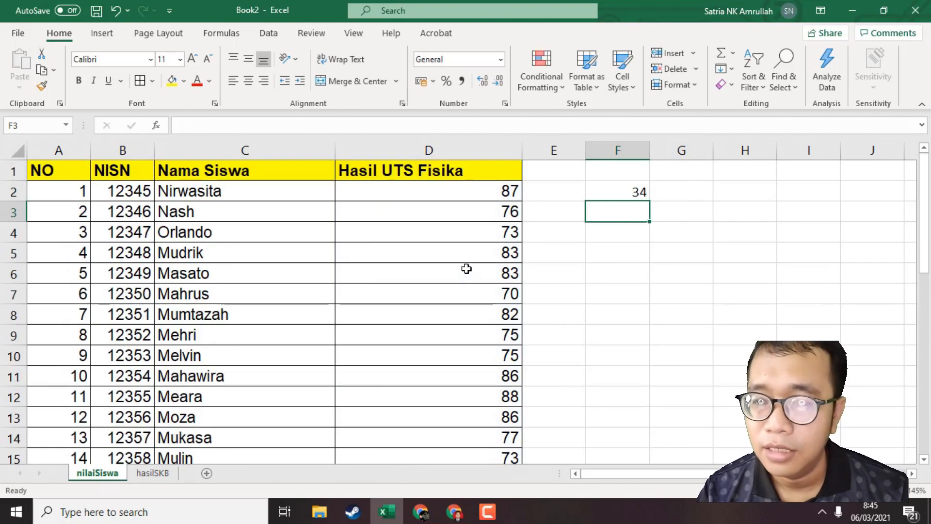
Compare the COUNT result in F2 with the student numbering in column A down to the last row.
left_click(636, 230)
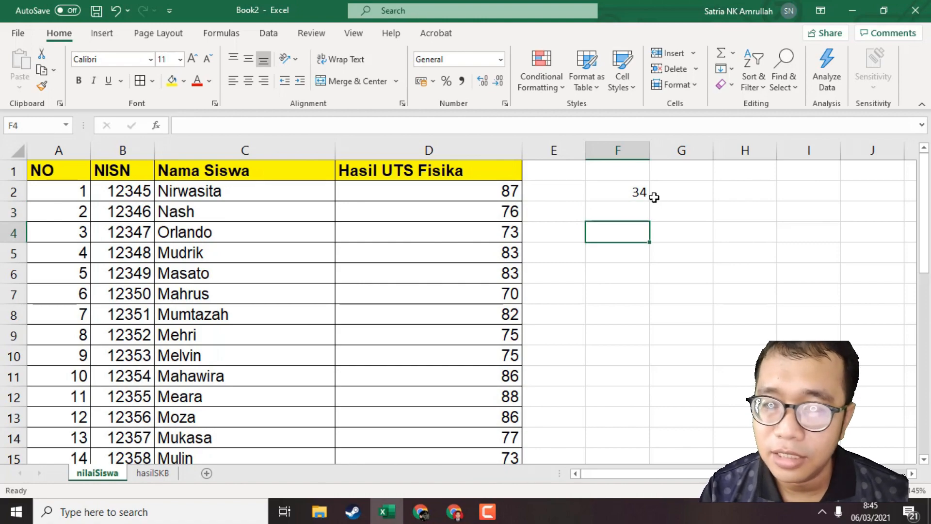
left_click(684, 202)
left_click(73, 190)
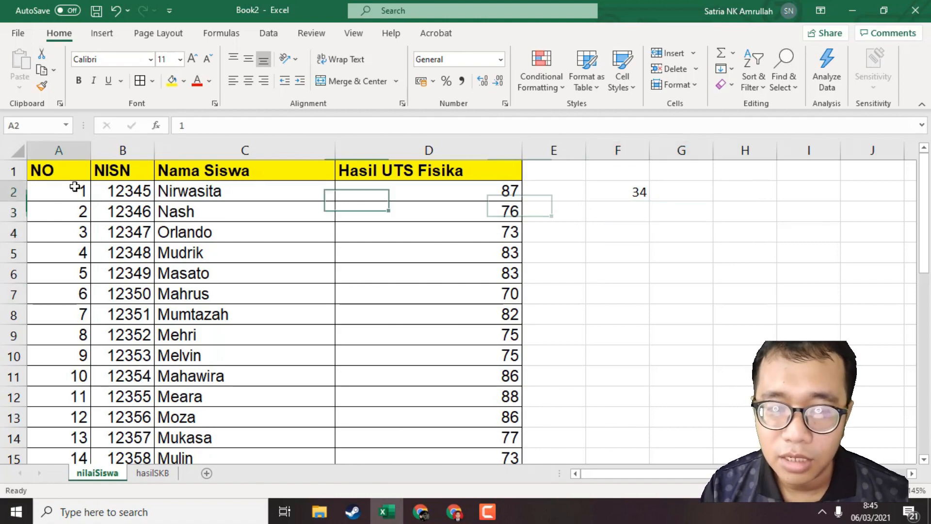
scroll(278, 238, "down", 4)
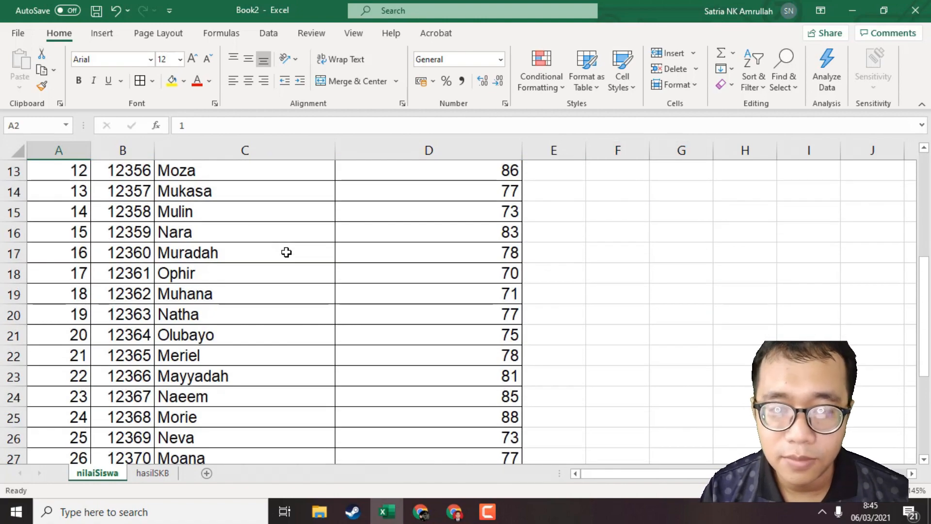
scroll(286, 252, "up", 4)
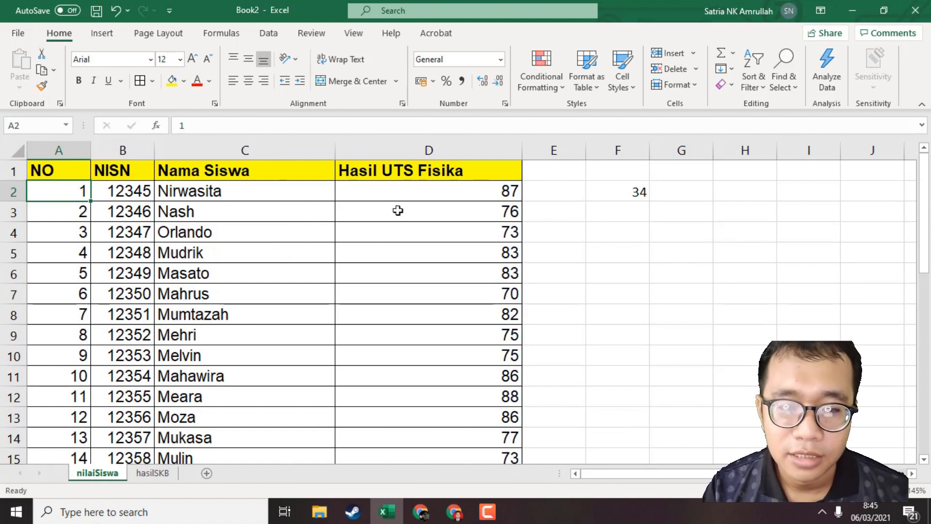
scroll(397, 211, "down", 6)
scroll(410, 209, "up", 4)
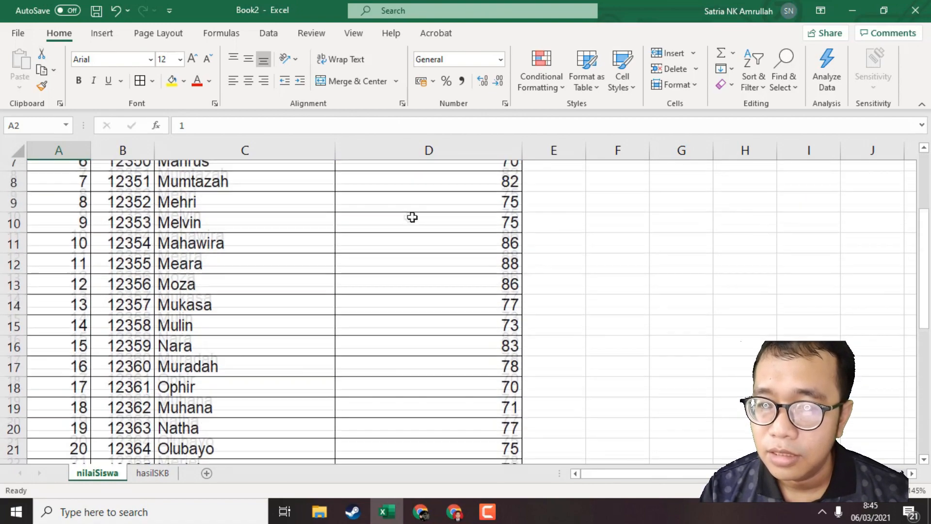
scroll(412, 217, "up", 2)
left_click(604, 190)
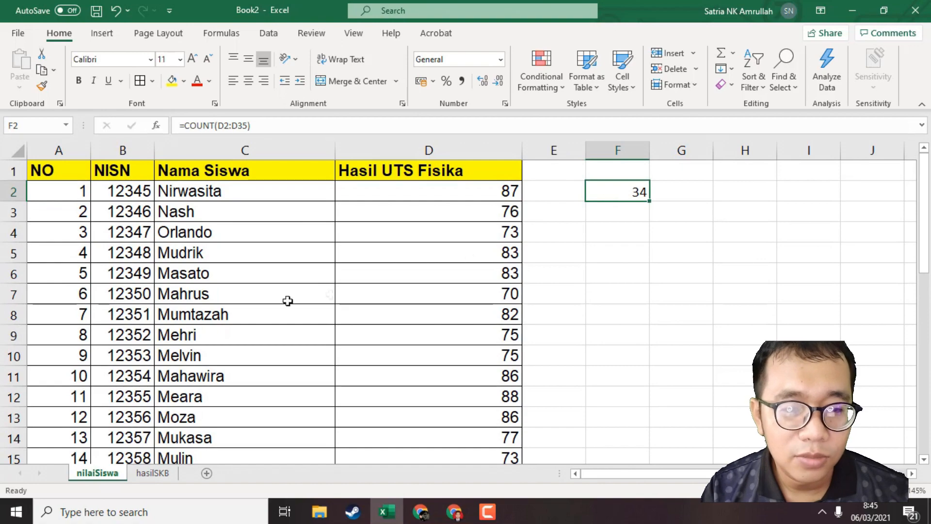
scroll(288, 300, "down", 8)
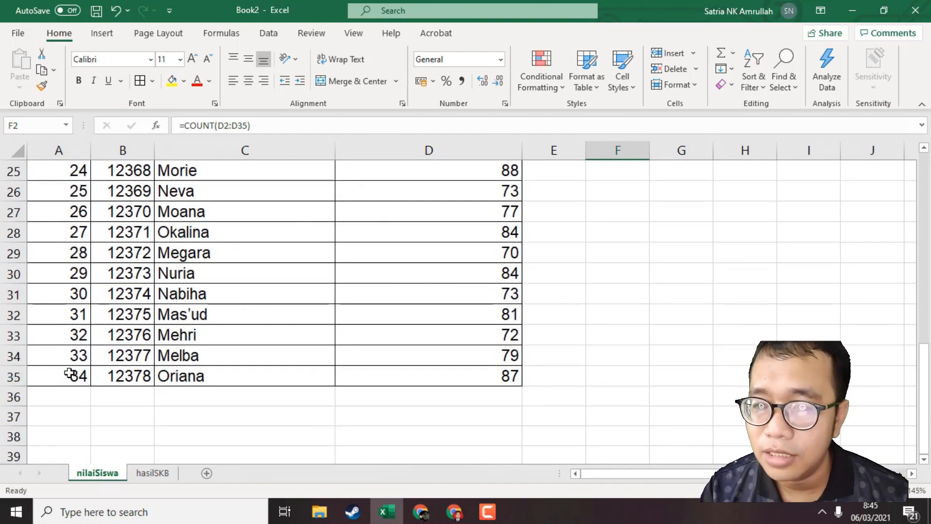
left_click(70, 373)
scroll(302, 349, "up", 8)
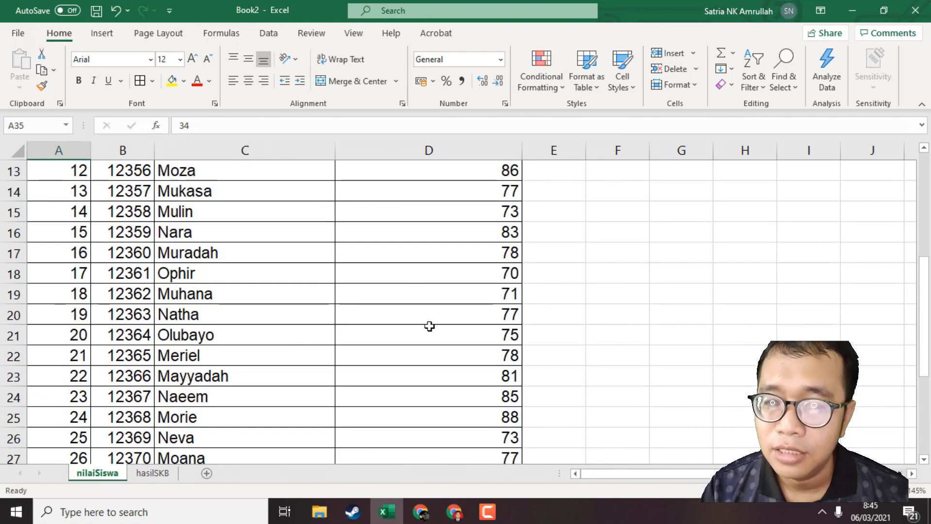
left_click(624, 191)
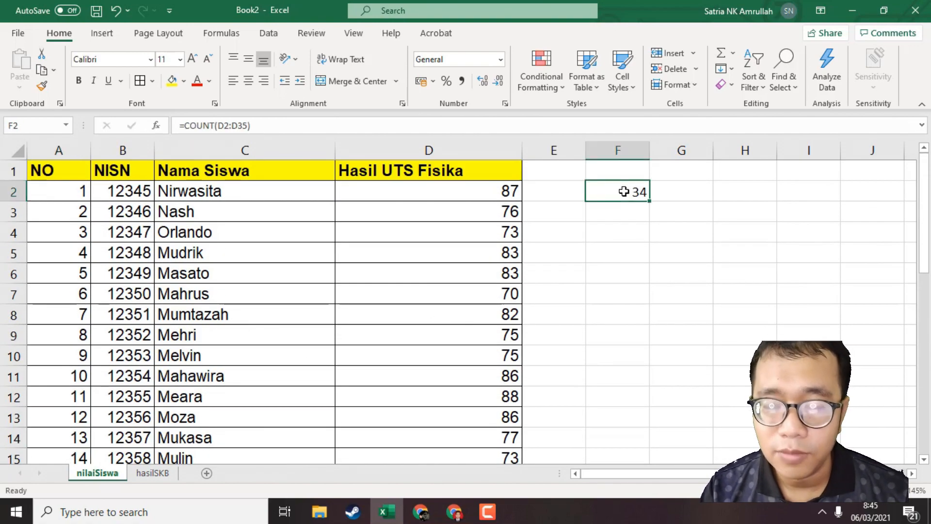
Clear the score in cell D6 and check the COUNT result in F2.
left_click(507, 277)
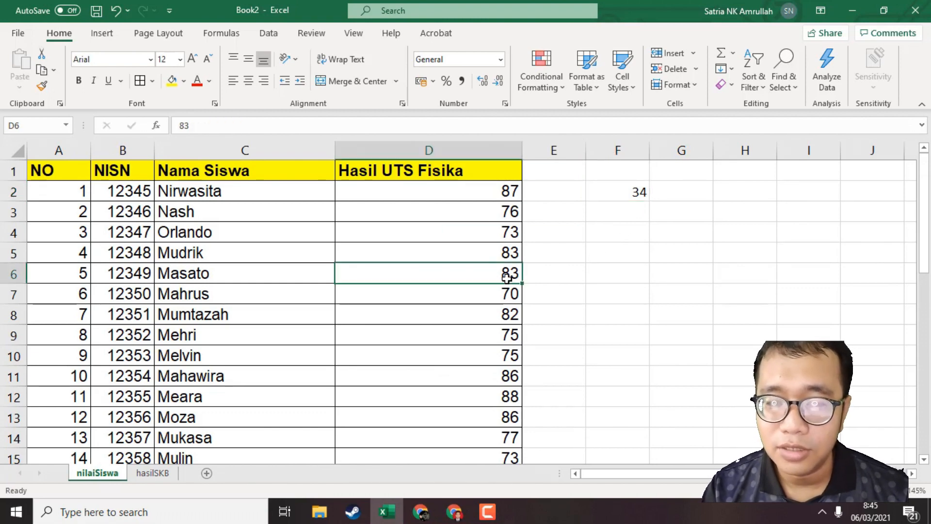
key("Delete")
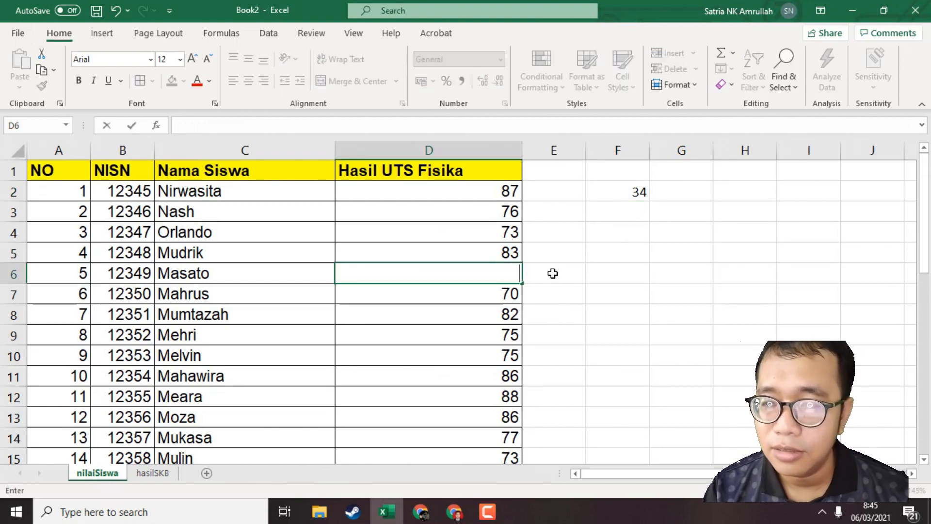
left_click(553, 272)
left_click(618, 195)
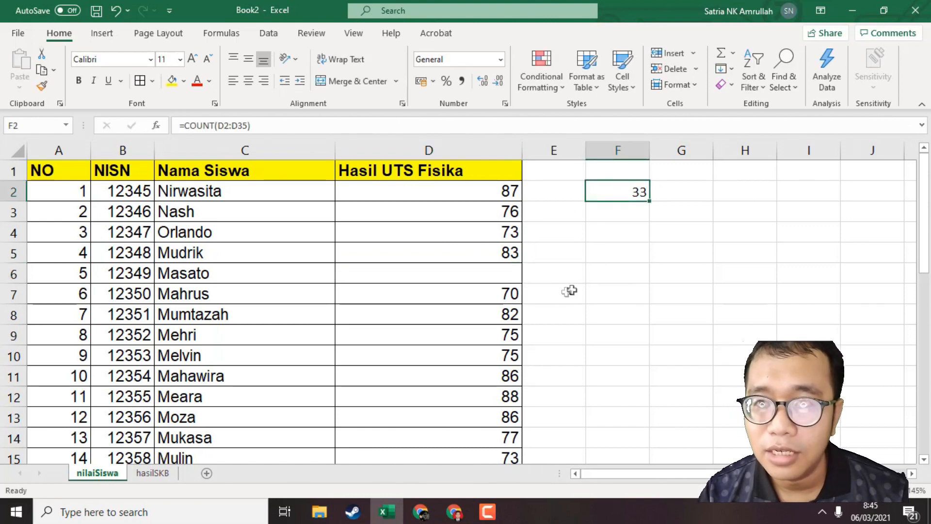
Enter the text A in cell D6 and replace the score in D3 with B to test COUNT on non-numeric entries.
left_click(502, 278)
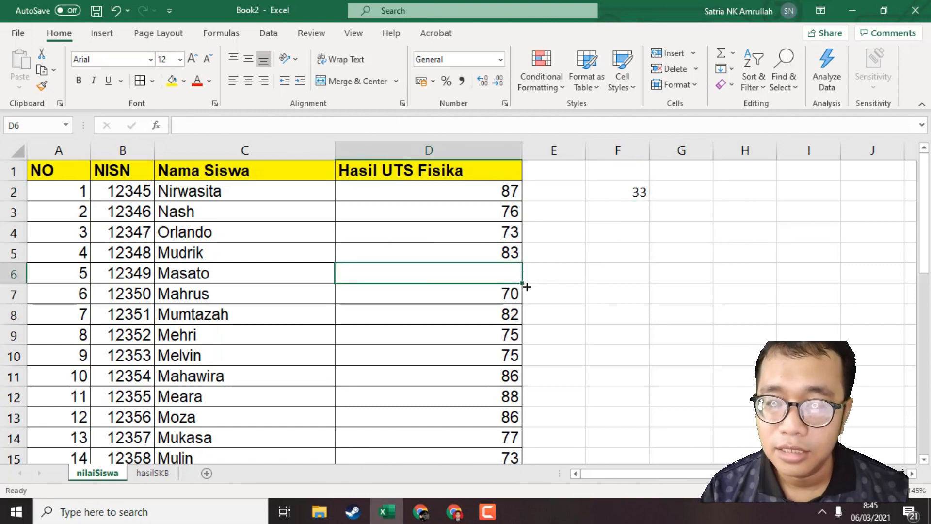
type("A")
left_click(582, 267)
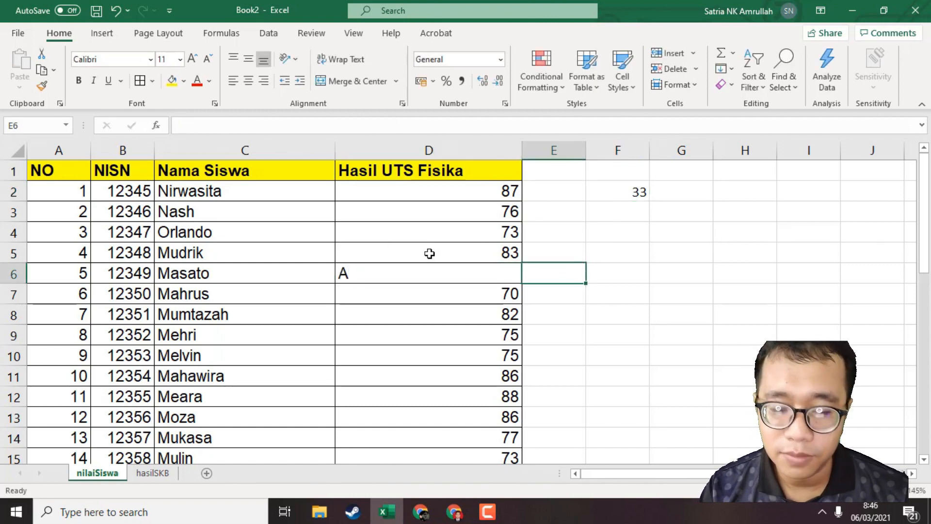
left_click(459, 214)
type("B")
key("Return")
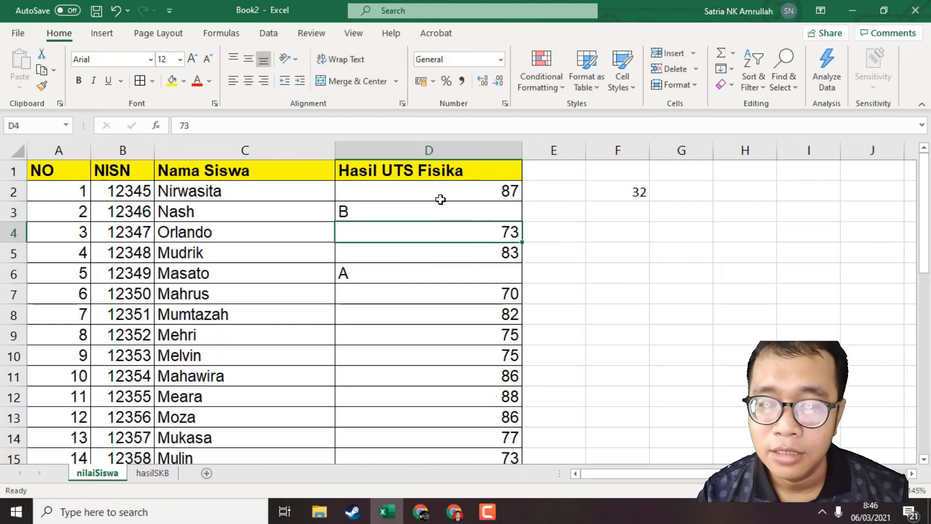
Undo the text entries in D3 and D6 and the clearing of D6, and recheck the COUNT formula in F2.
left_click(473, 210)
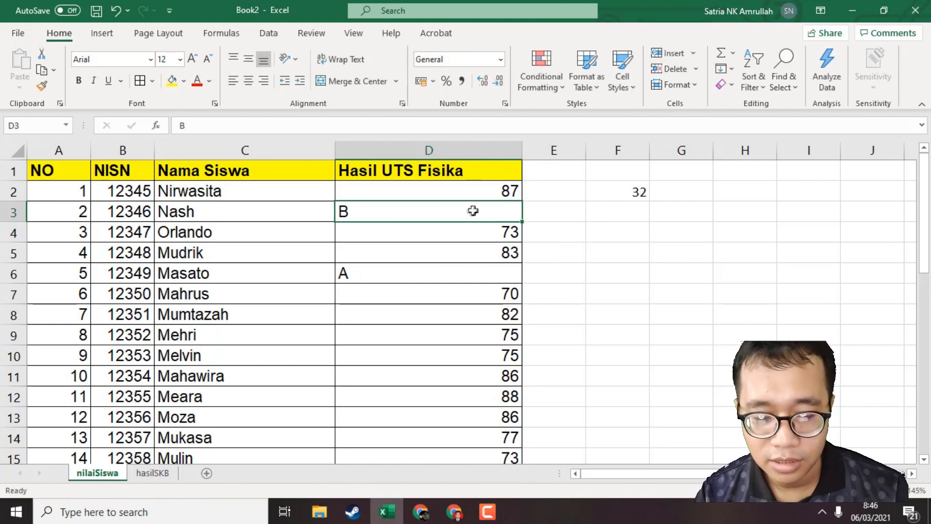
key("ctrl+z")
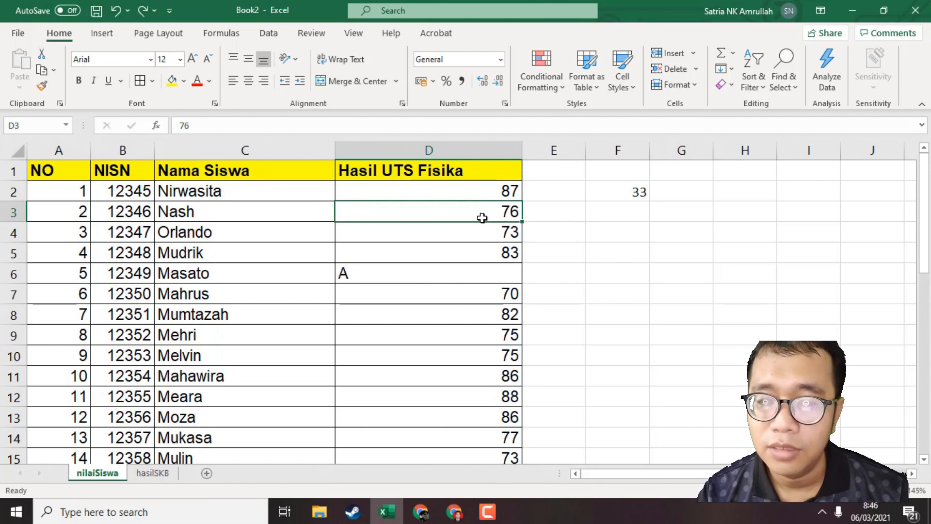
key("ctrl+z")
key("ctrl+z")
left_click(487, 307)
left_click(576, 265)
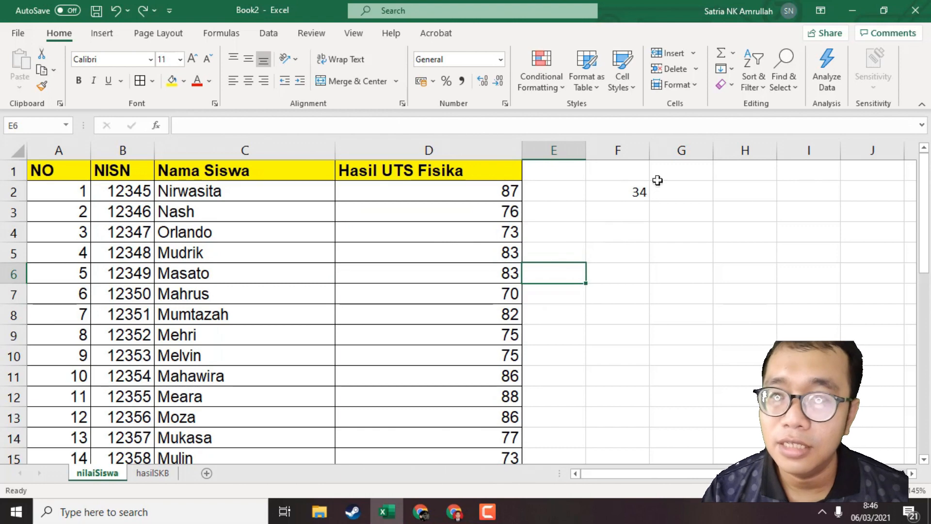
left_click(628, 200)
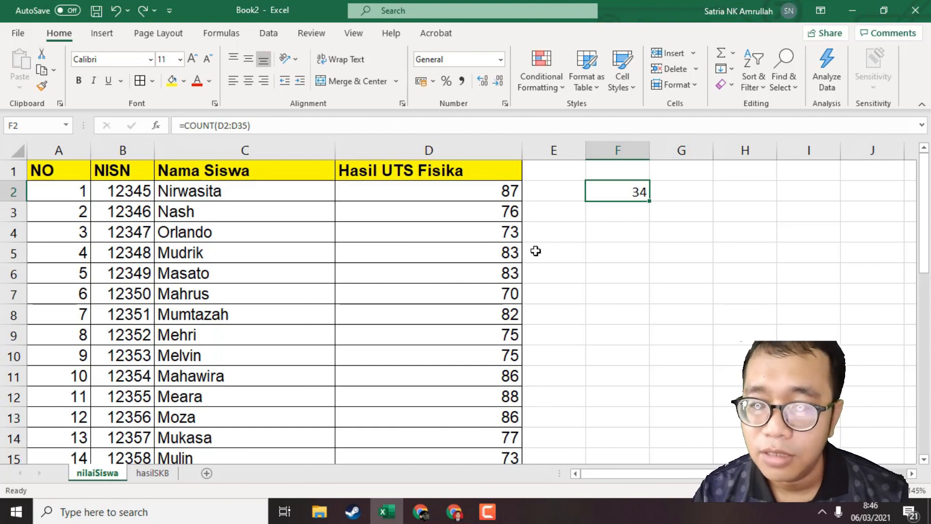
Begin a COUNTIF formula in cell F3 with the Hasil UTS Fisika scores D2:D35 as its range.
left_click(618, 231)
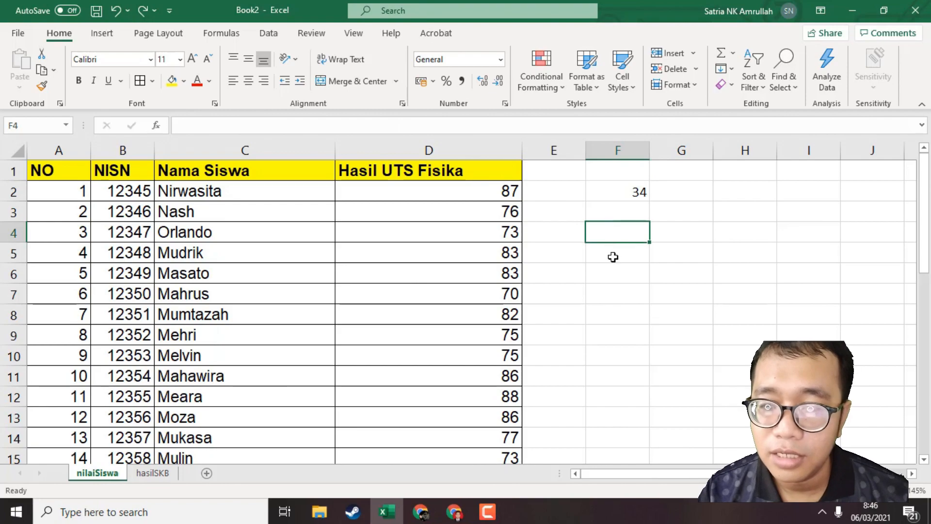
scroll(614, 258, "up", 2)
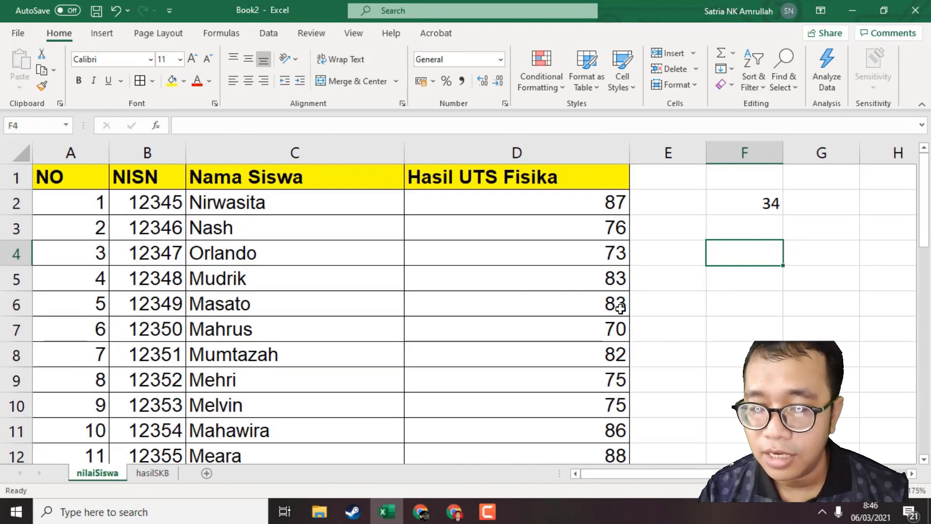
scroll(620, 309, "down", 8)
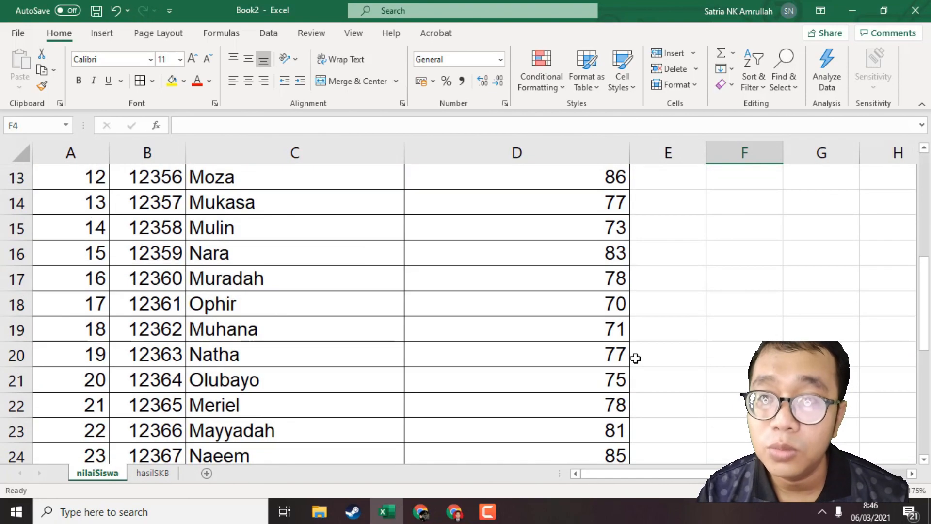
scroll(634, 384, "up", 8)
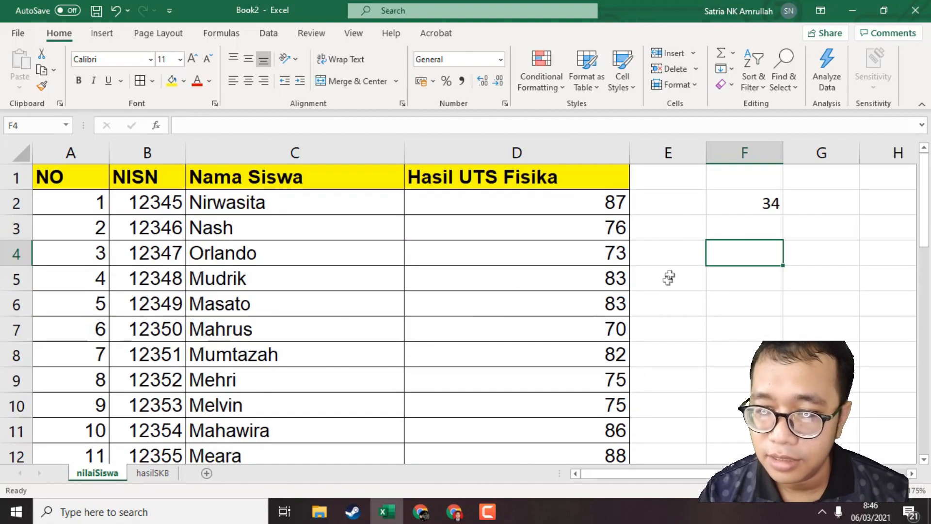
left_click(731, 227)
type("=c")
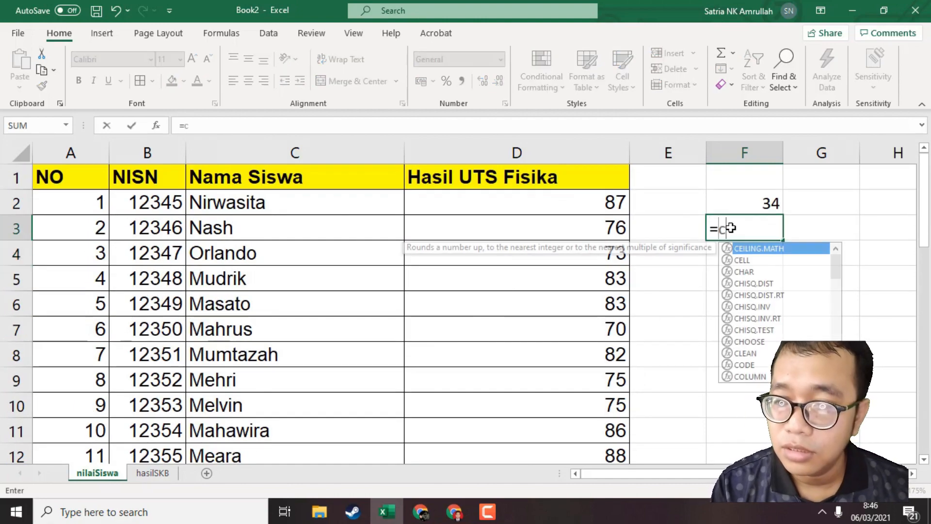
type("ount")
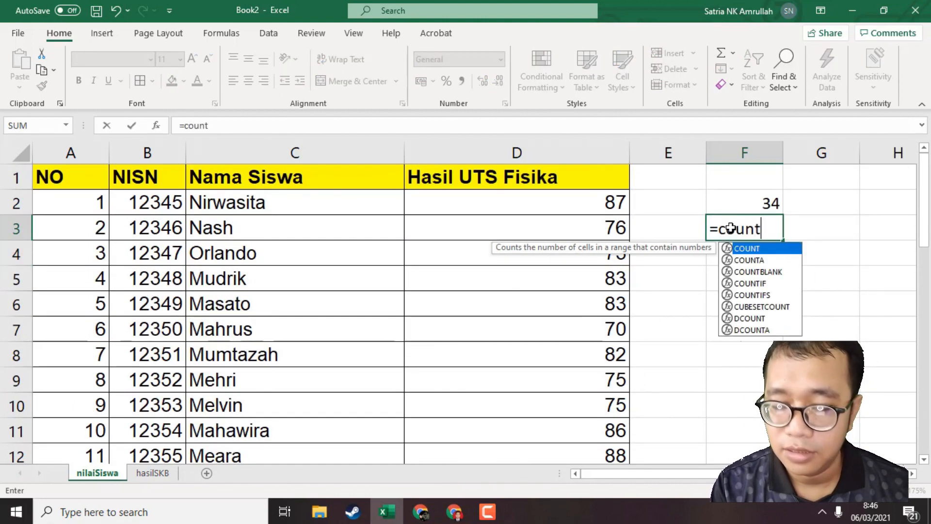
type("if")
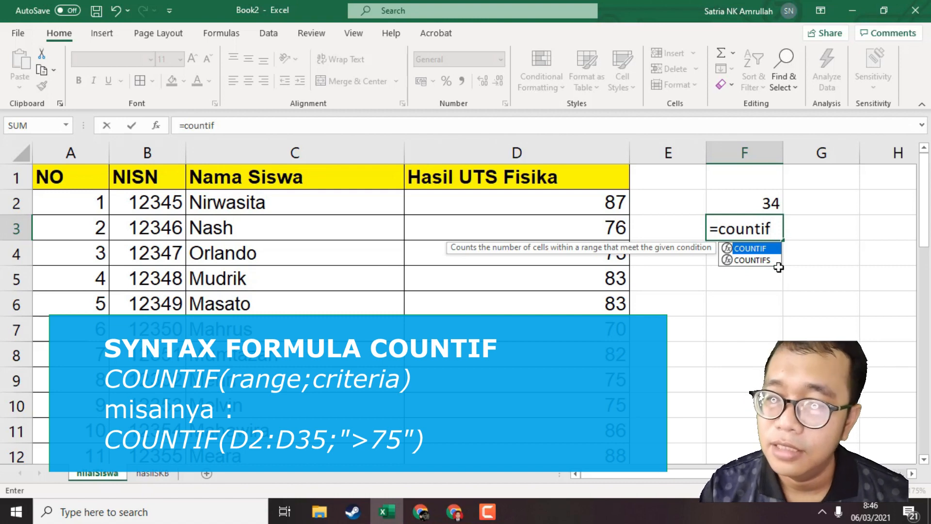
type("(")
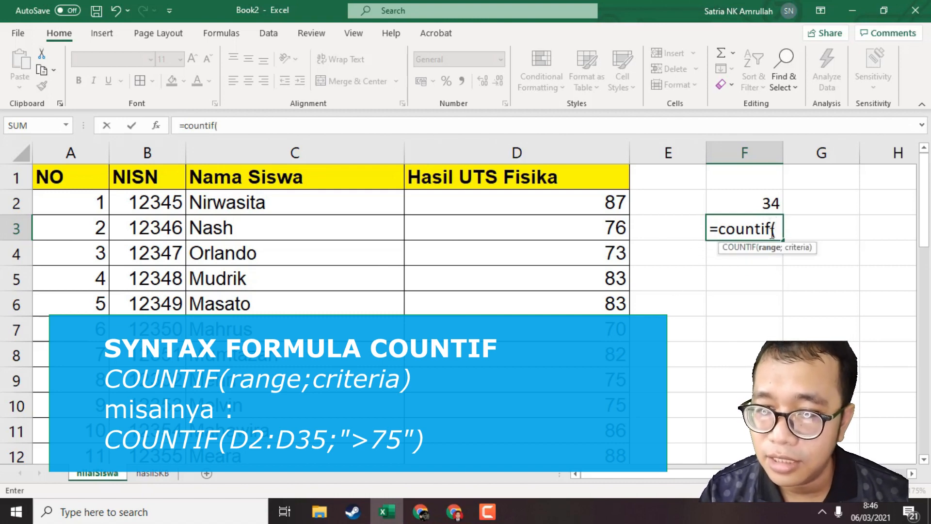
left_click(452, 202)
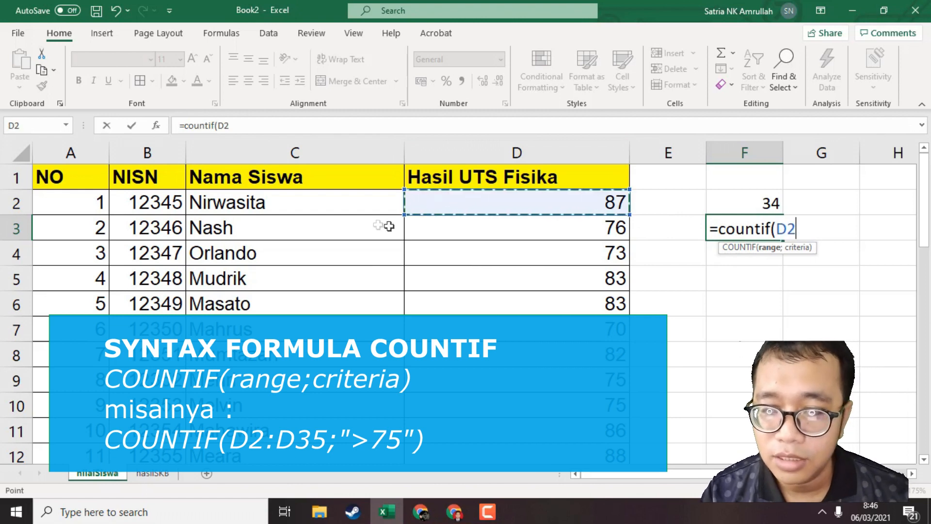
scroll(456, 310, "down", 10)
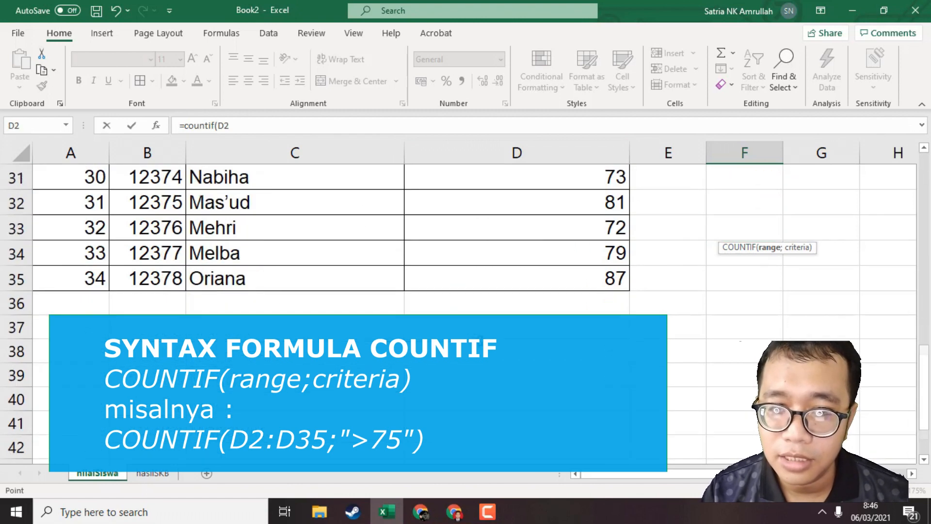
left_click(511, 279, "shift")
scroll(509, 277, "up", 10)
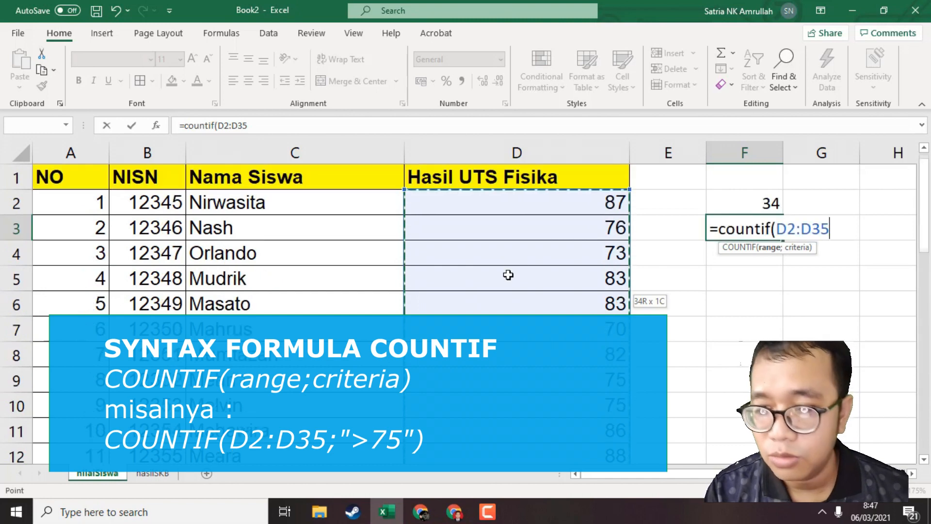
Complete the COUNTIF formula in F3 with the criterion ">75" and review the entered formula.
type(")")
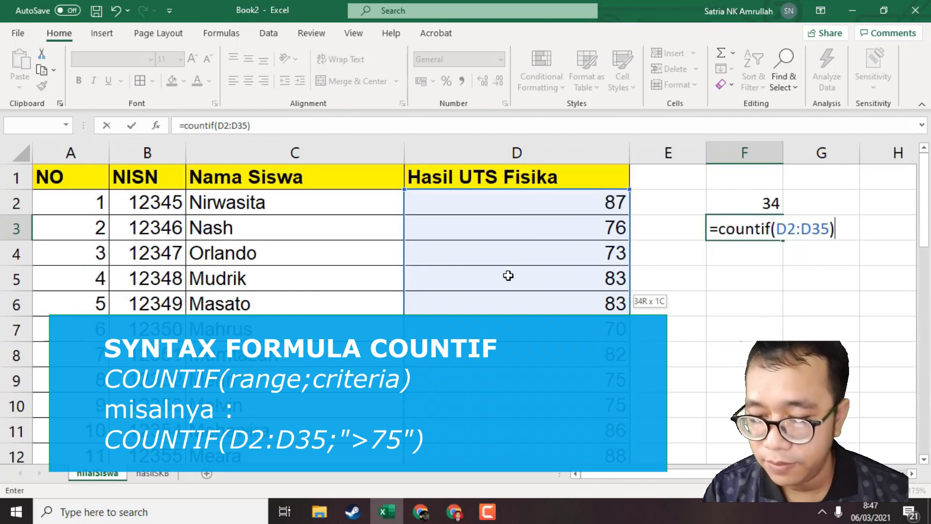
key("BackSpace")
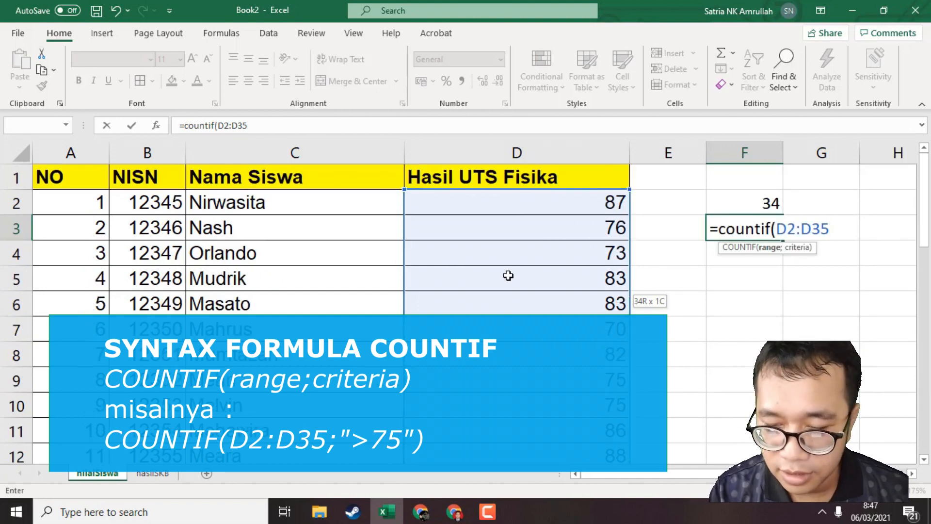
type(";\">")
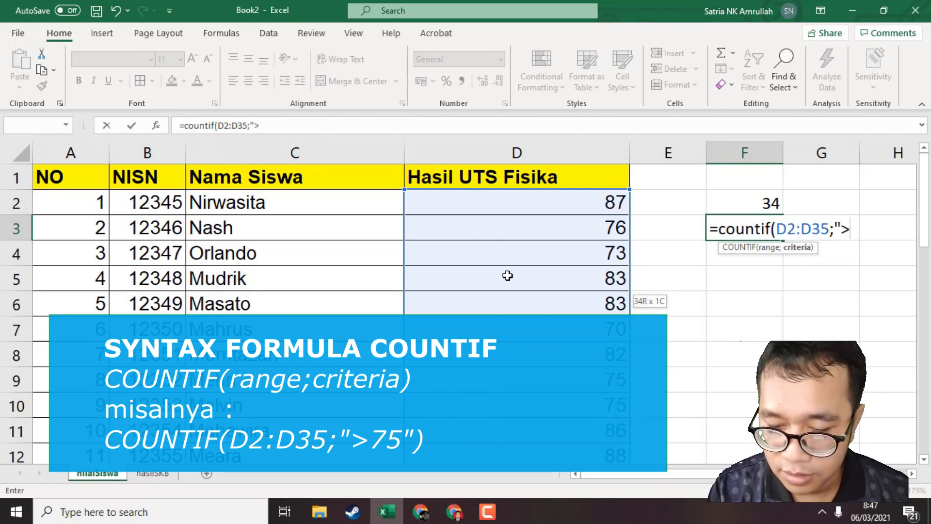
type("75\"")
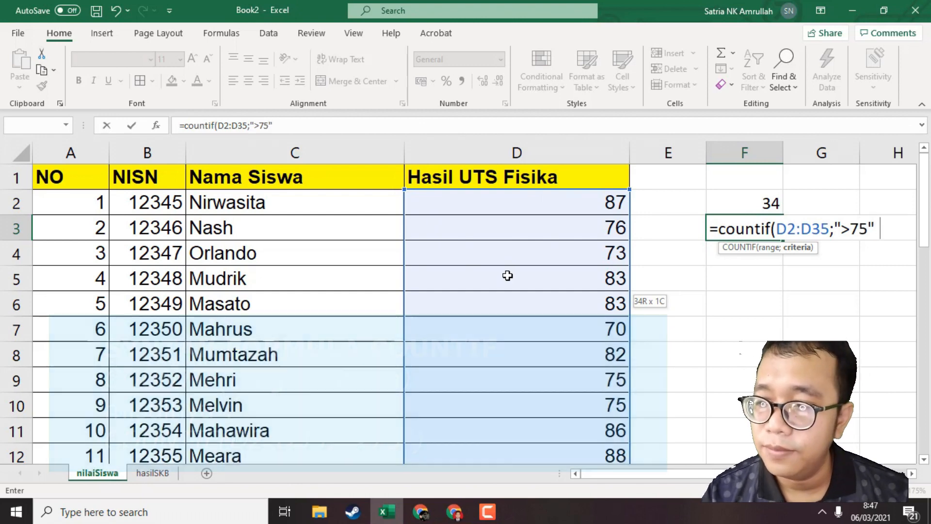
type(")")
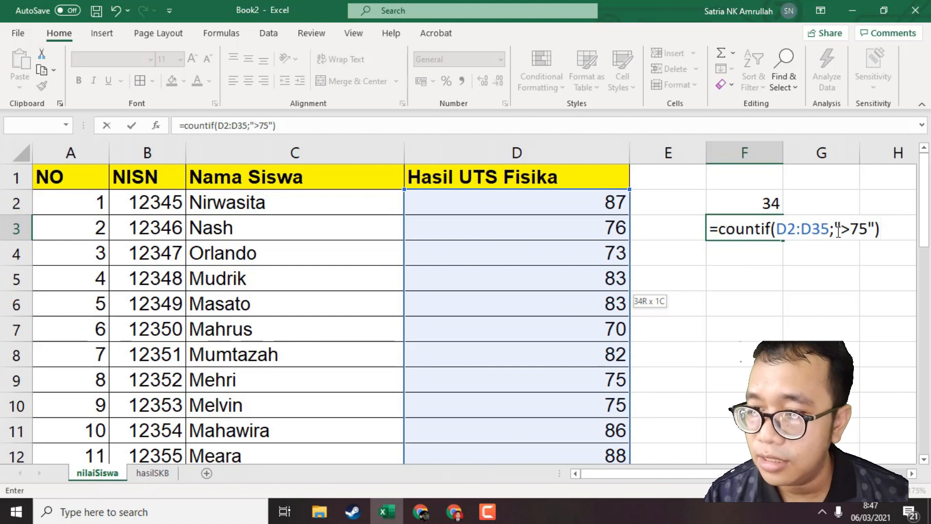
key("Return")
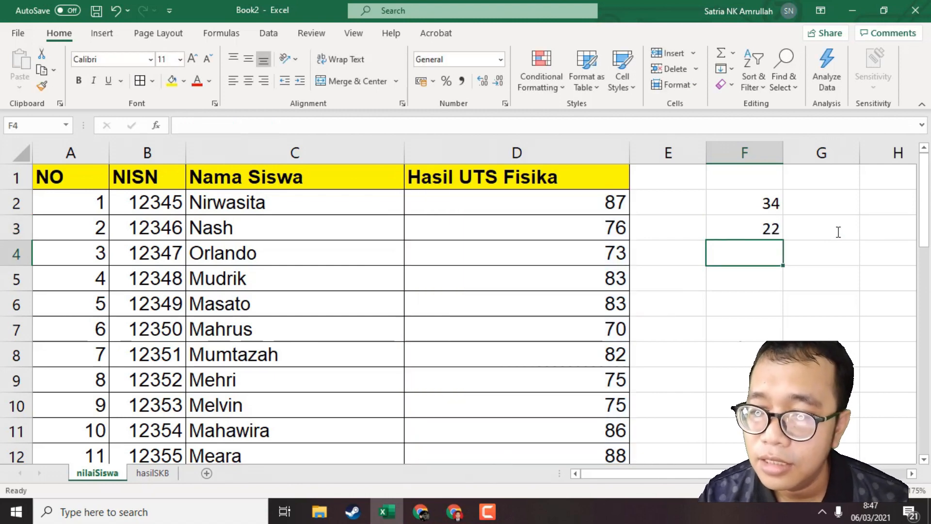
left_click(761, 235)
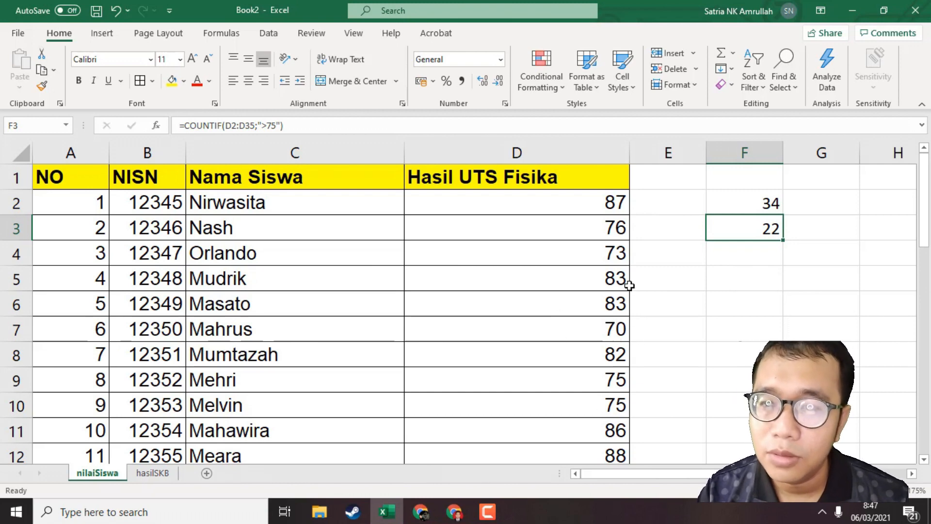
Enter =IF(D2>75;1;0) in cell E2 to flag a score above 75 with 1 and any other with 0.
left_click(670, 204)
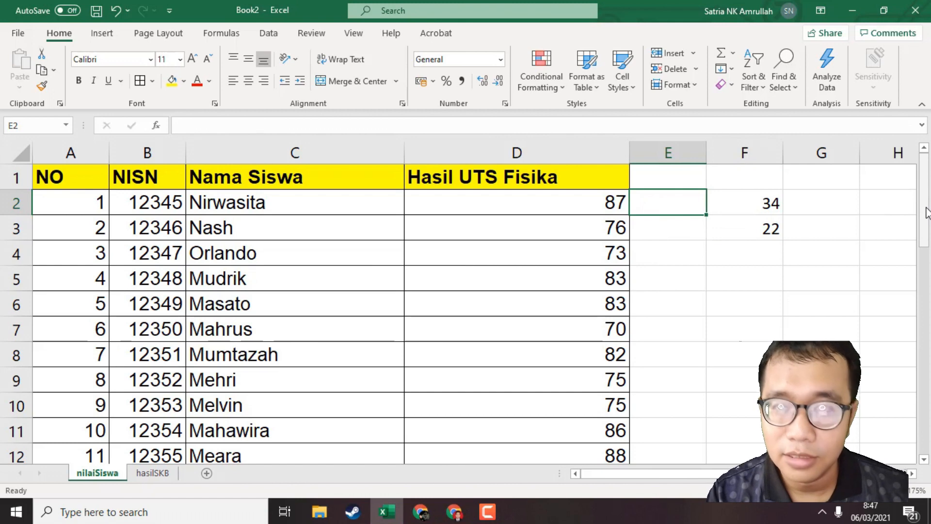
type("=")
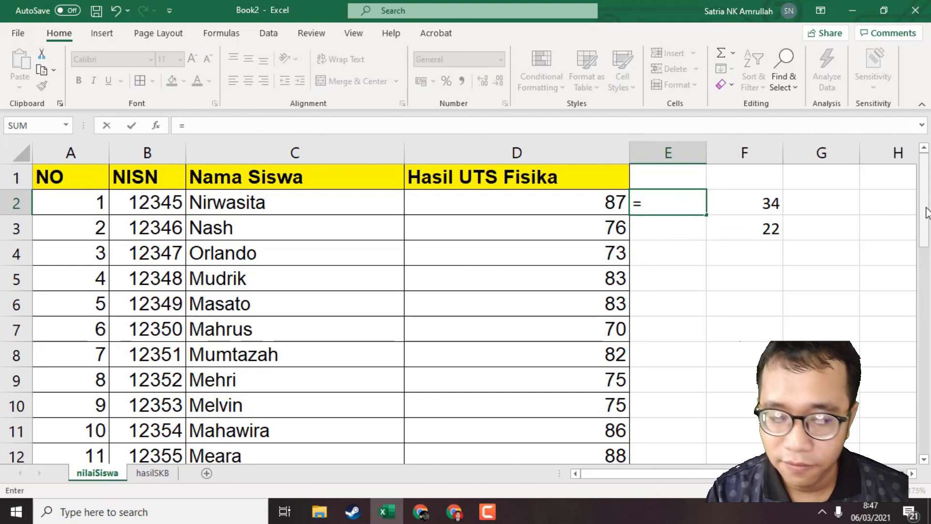
type("if(")
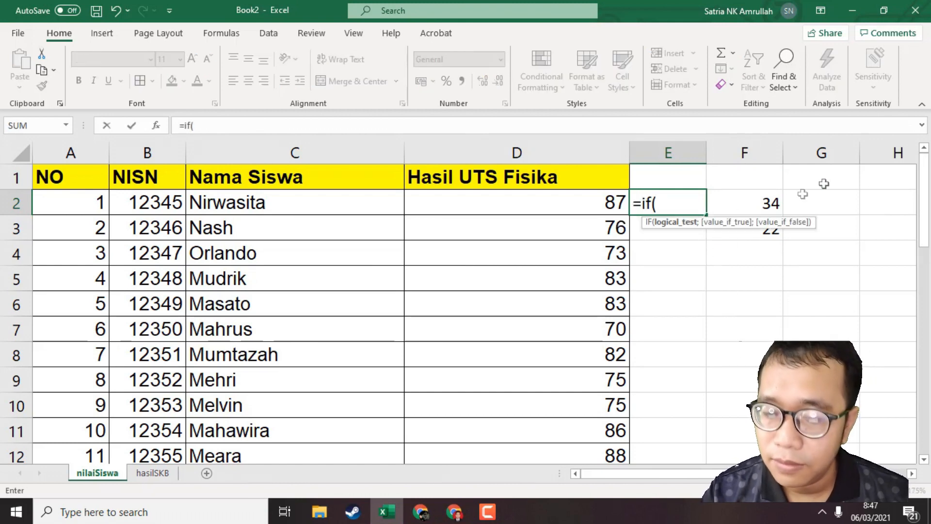
left_click(570, 197)
type(">")
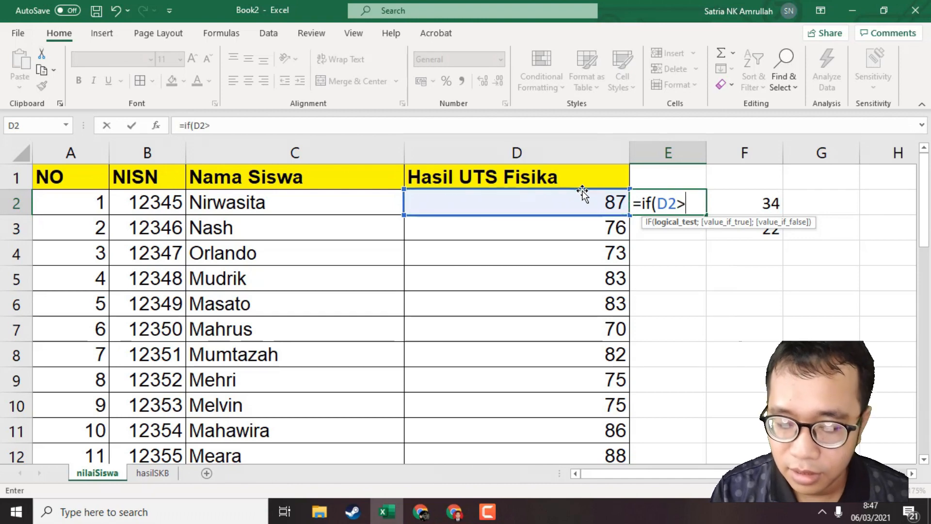
type("75;1;0")
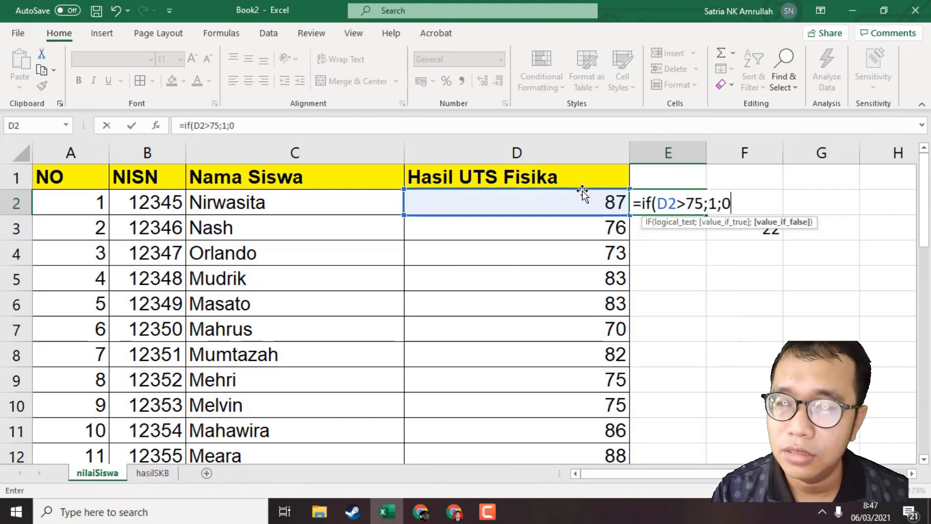
type(")")
key("Return")
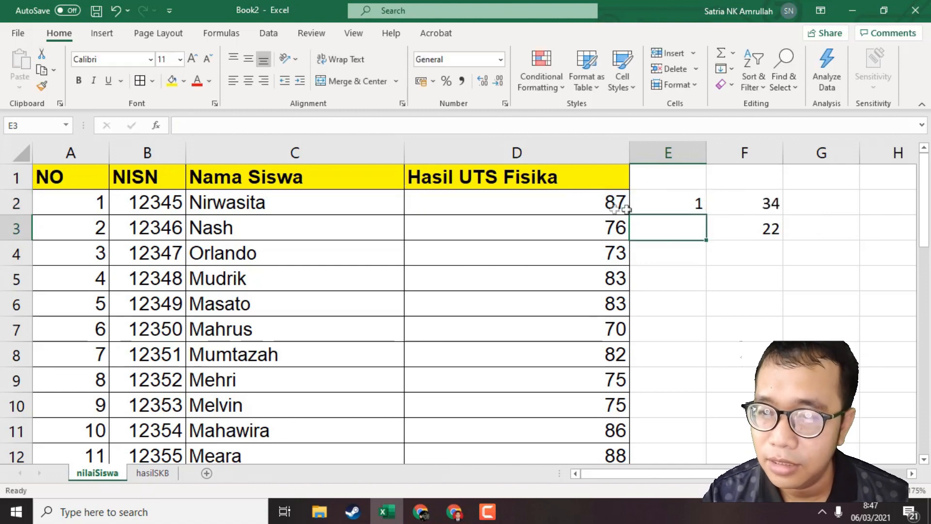
Fill the IF formula from E2 down column E to the last student in row 35.
left_click(701, 207)
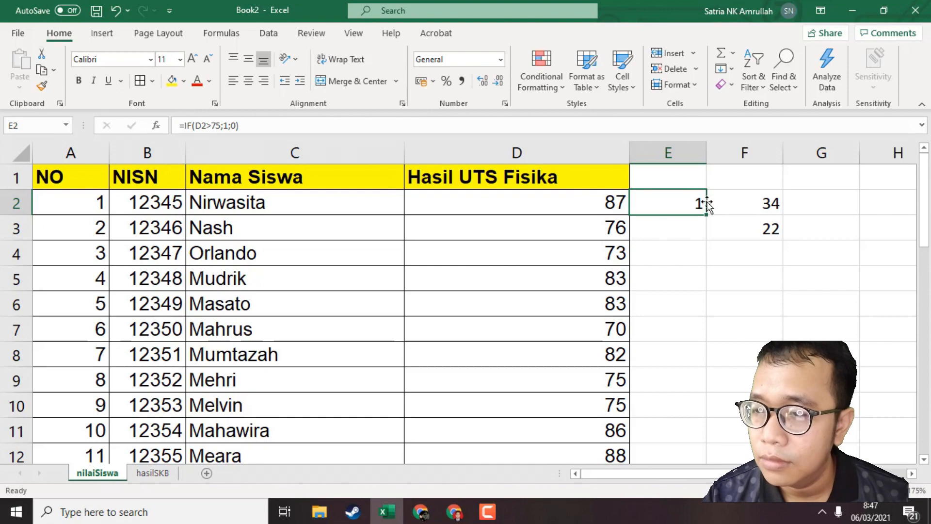
double_click(708, 215)
scroll(707, 336, "down", 16)
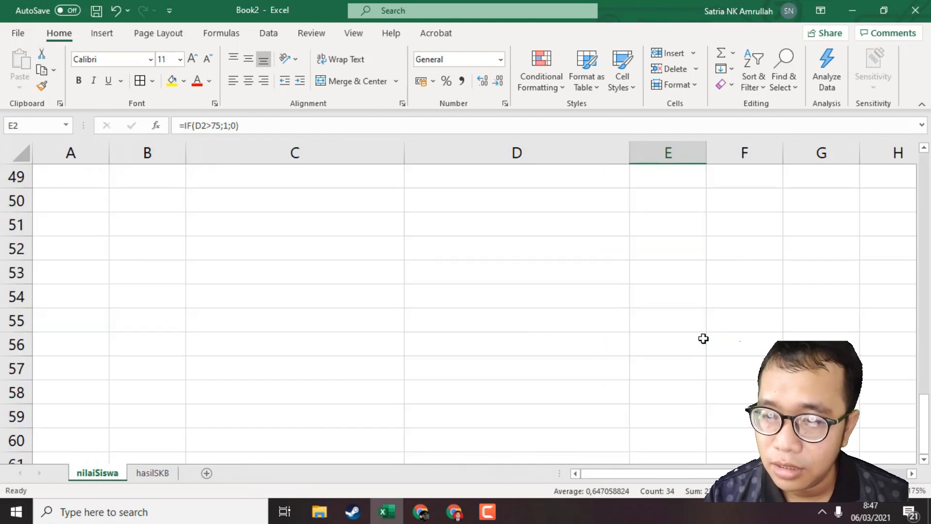
Total the pass flags in cell E36 with a SUM of E2:E35 and check the formula.
scroll(703, 337, "up", 6)
left_click(688, 301)
type("=")
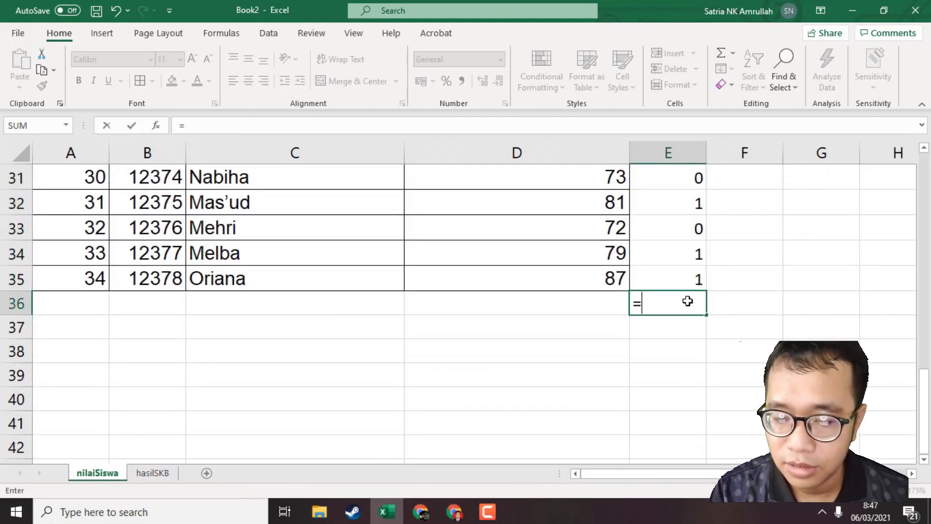
type("sum(")
left_click(692, 280)
scroll(705, 295, "up", 10)
left_click(686, 207, "shift")
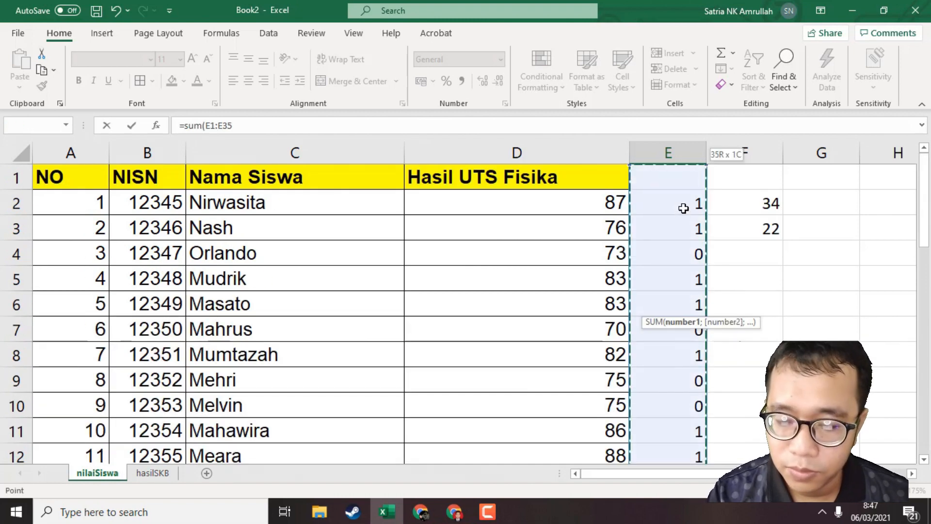
key("Return")
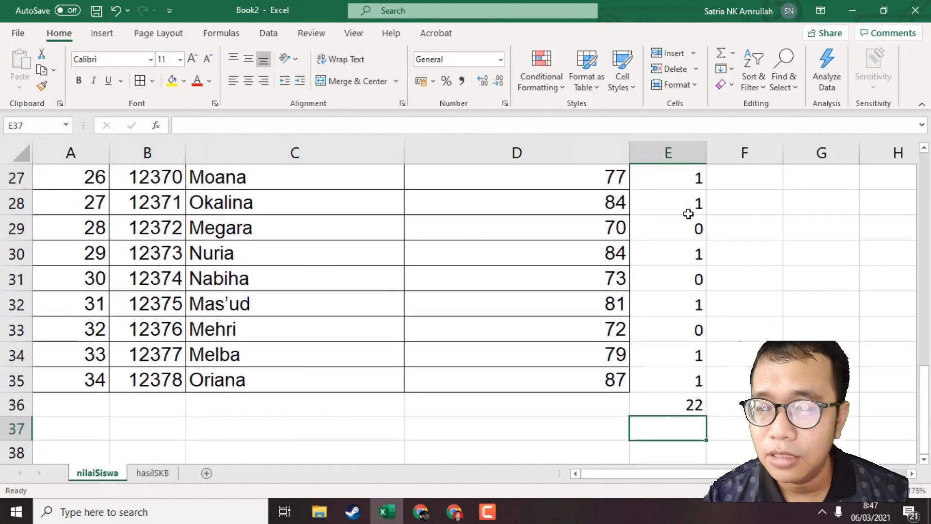
left_click(693, 413)
Enter the heading LULUS? in cell E1 above the pass flags and widen column E slightly to fit it.
scroll(695, 420, "up", 9)
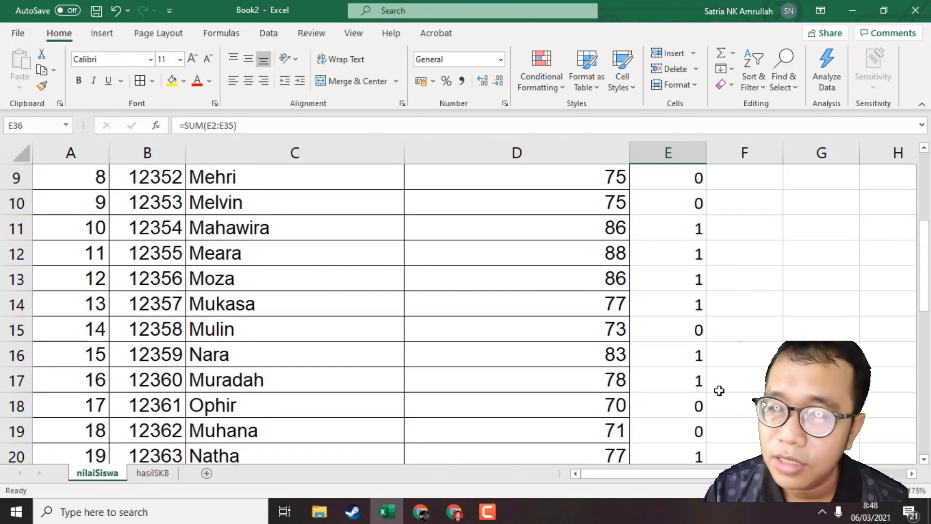
left_click(688, 203)
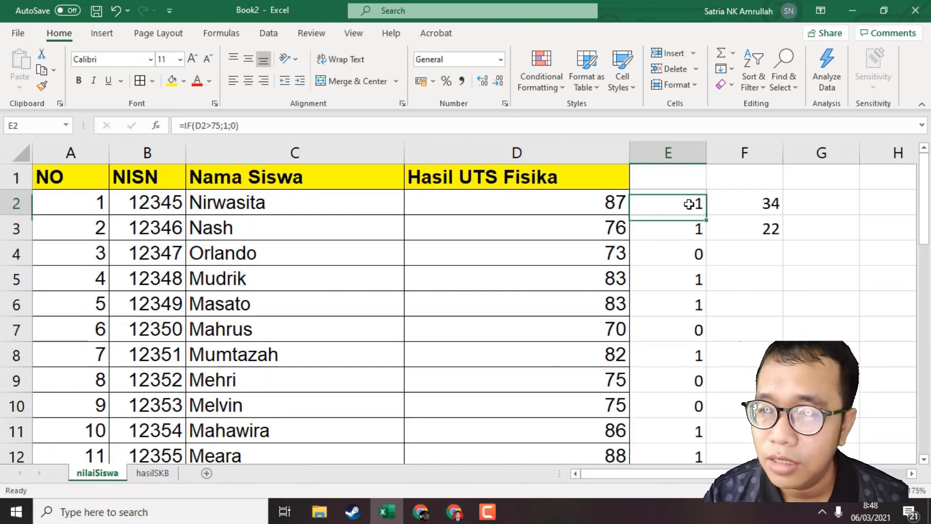
left_click(658, 176)
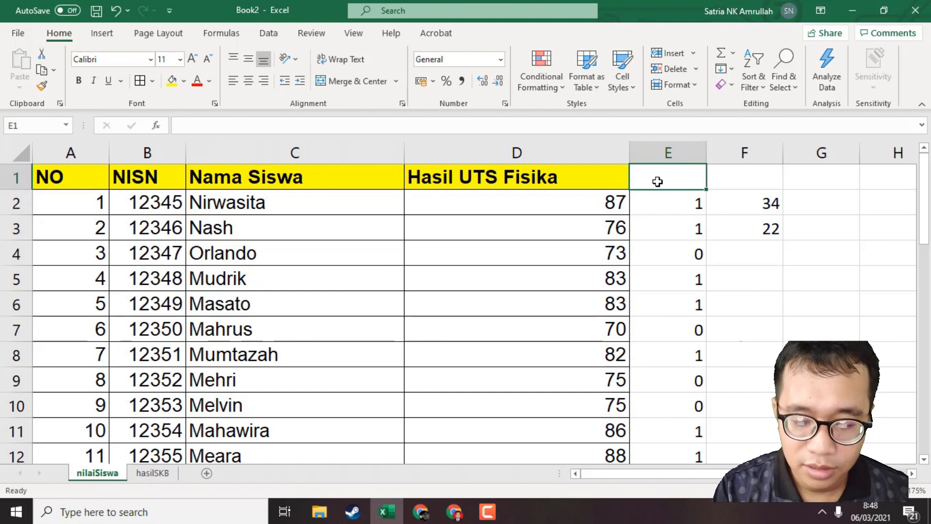
type("LULUS")
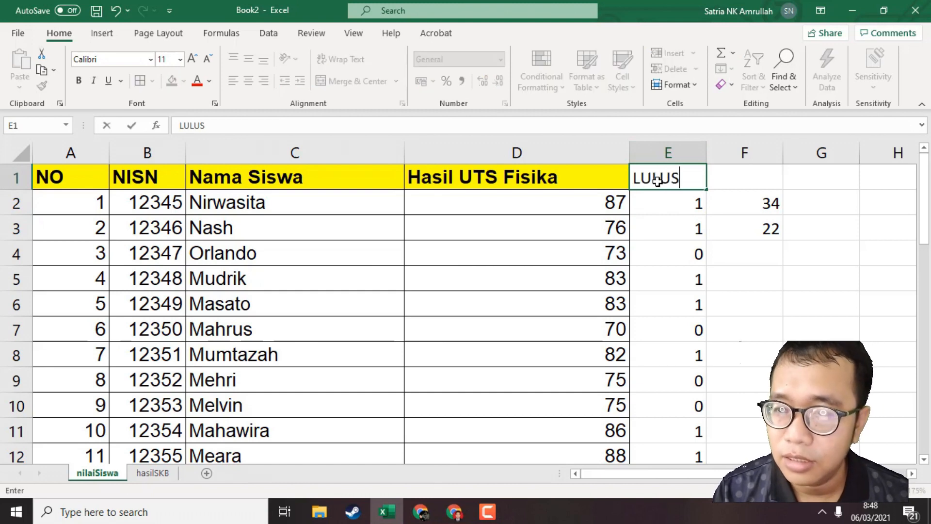
type("?")
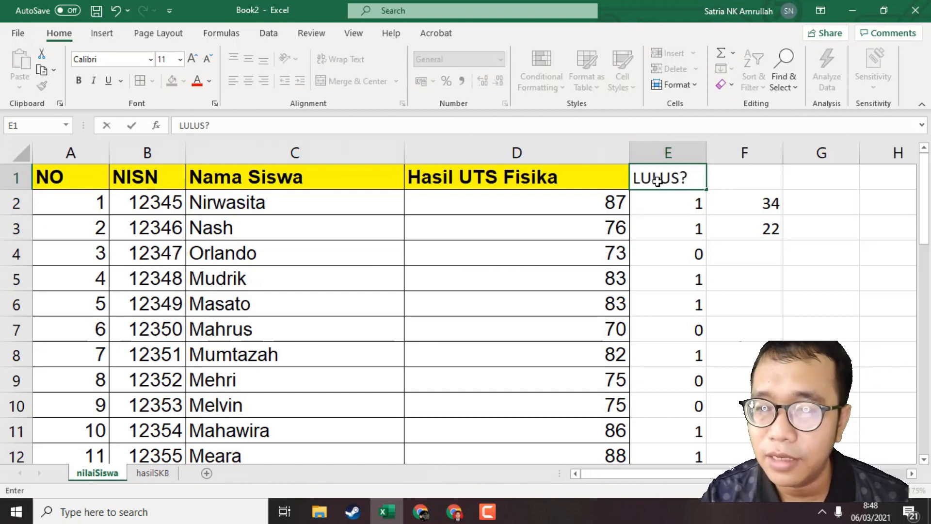
key("Return")
left_click_drag(706, 146, 721, 146)
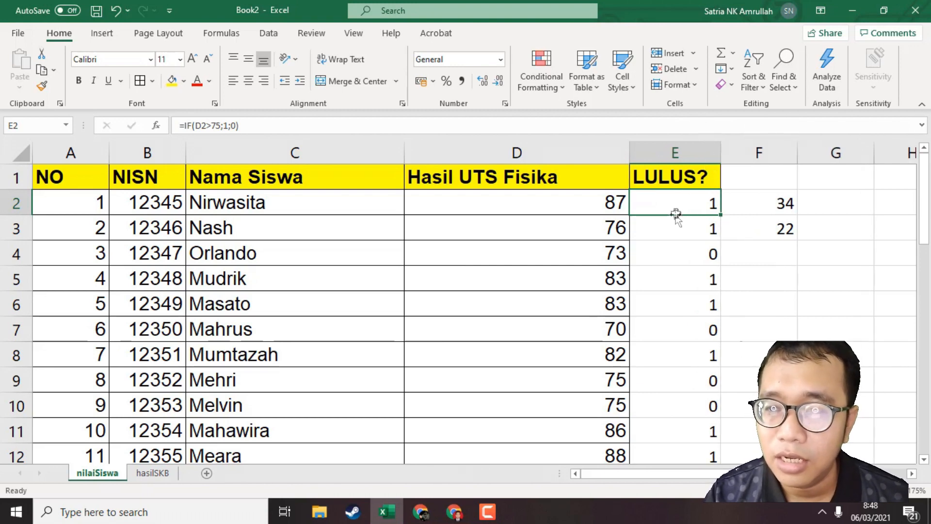
Review the IF flag in E2, the COUNT formula in F2 and the COUNTIF formula in F3 against the Hasil UTS Fisika scores.
left_click(619, 210)
left_click(643, 202)
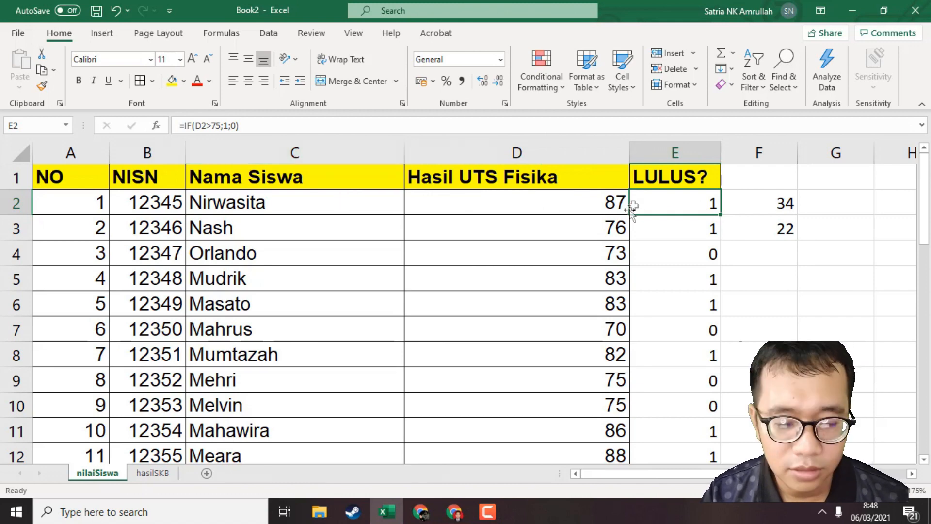
key("ctrl+a")
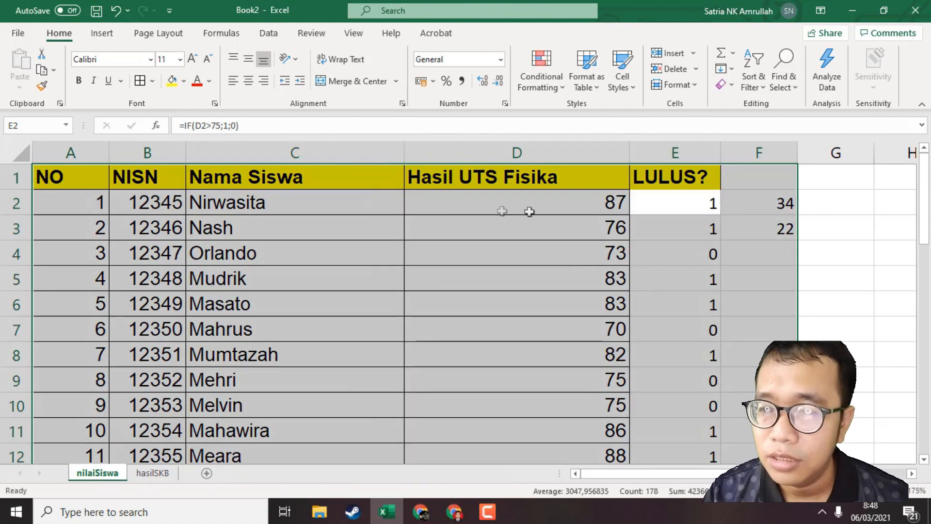
left_click_drag(530, 213, 582, 220)
left_click(765, 204)
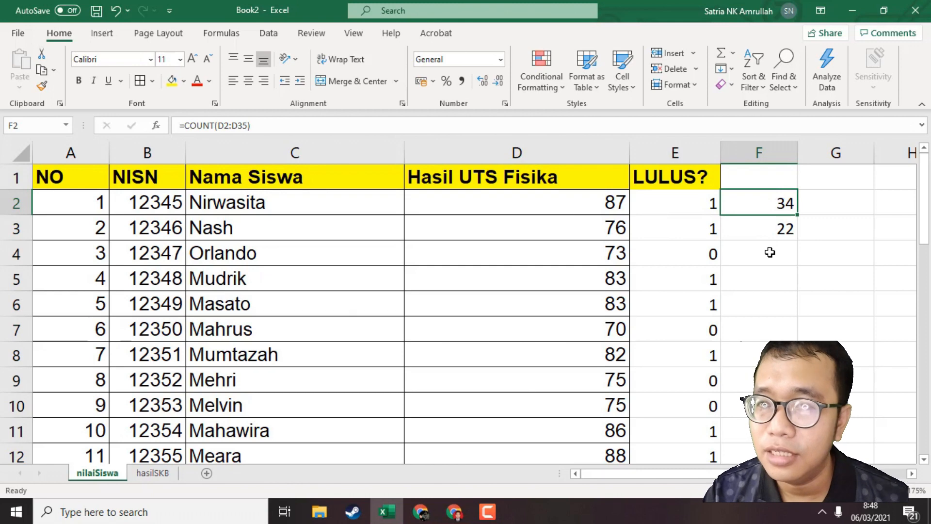
left_click(779, 227)
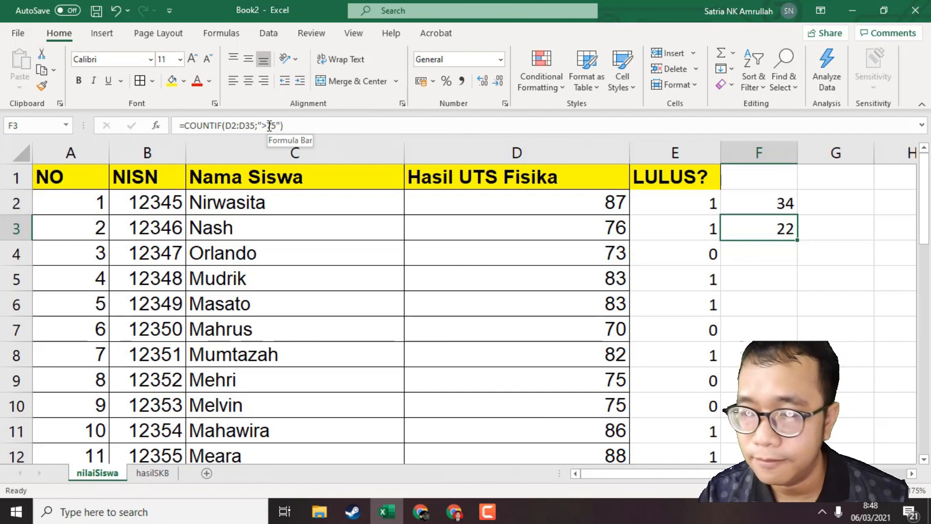
left_click(756, 307)
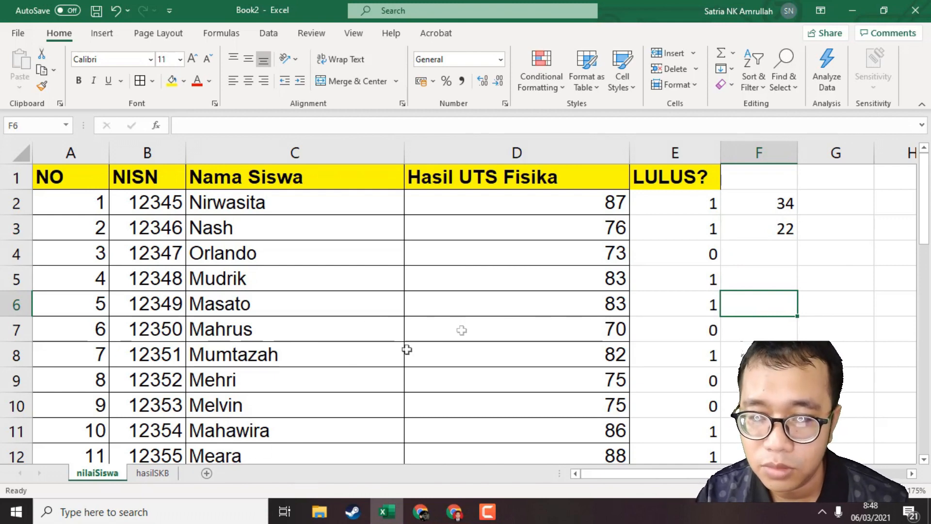
left_click(598, 232)
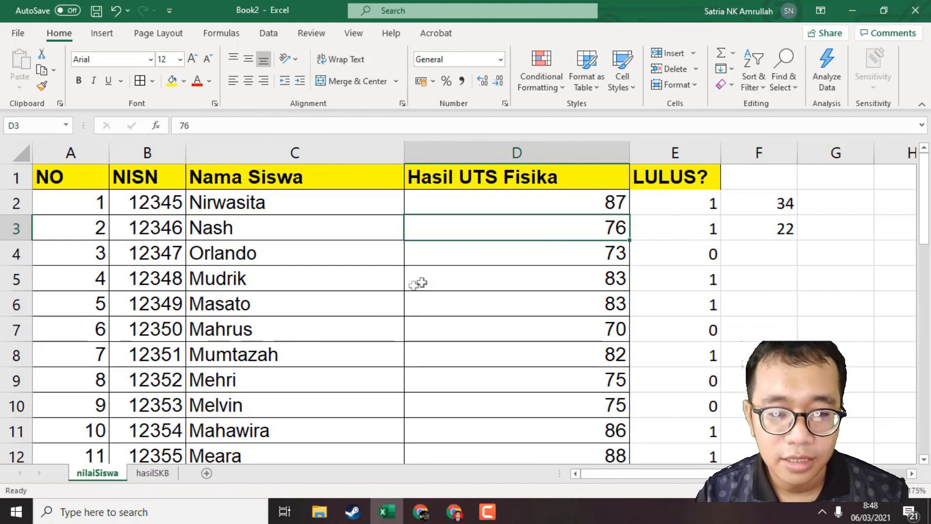
On the hasilSKB sheet, note the first passing criterion TWK>75 in cell L2 beside the score table.
left_click(153, 473)
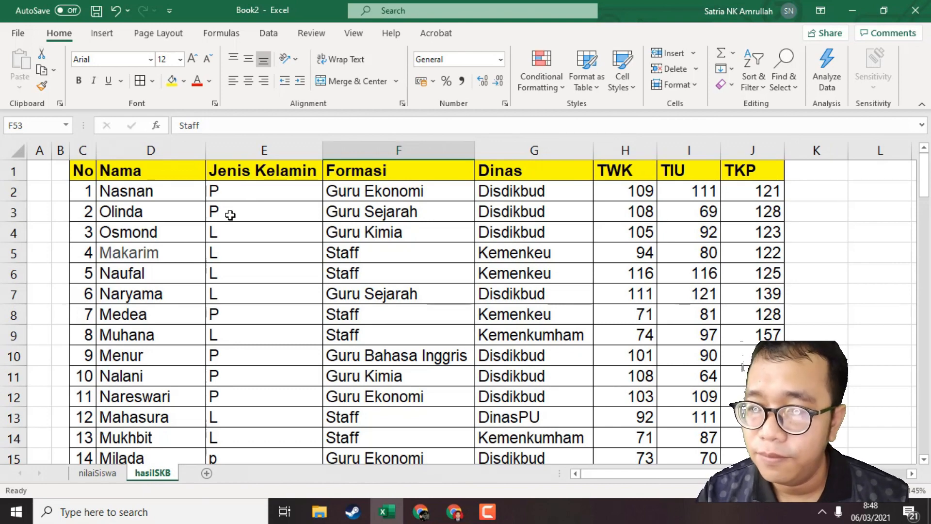
left_click(857, 192)
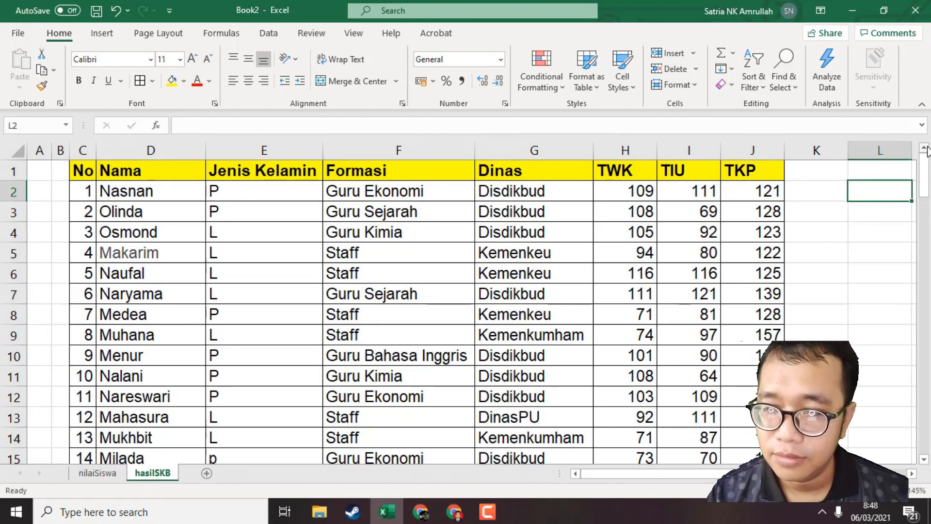
scroll(926, 150, "right", 3)
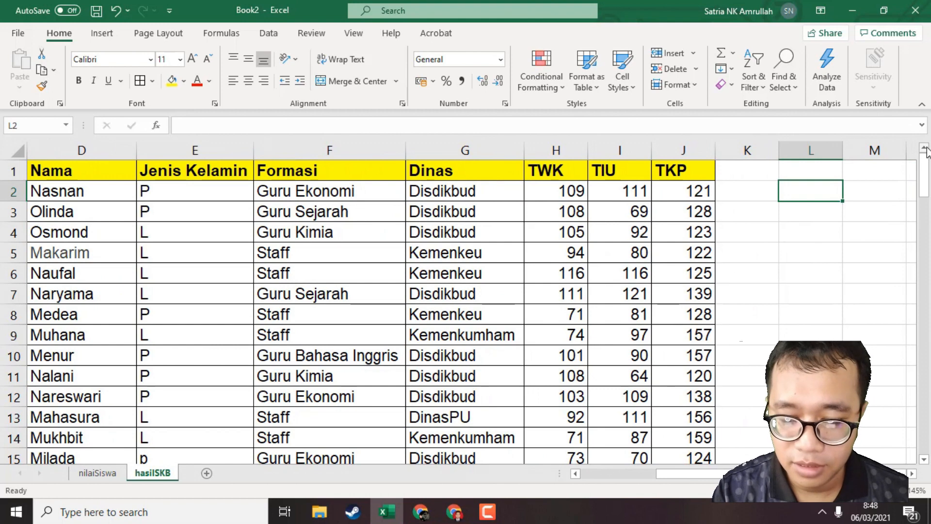
type("TWK")
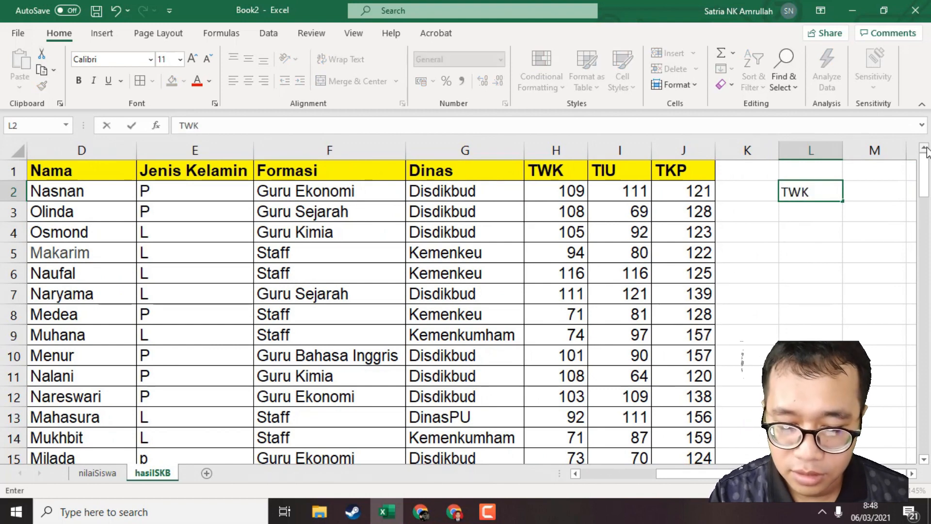
type(">75")
Note the remaining passing criteria below it, TIU>90 in cell L3 and TKP>144 in cell L4.
left_click(833, 215)
type("Y")
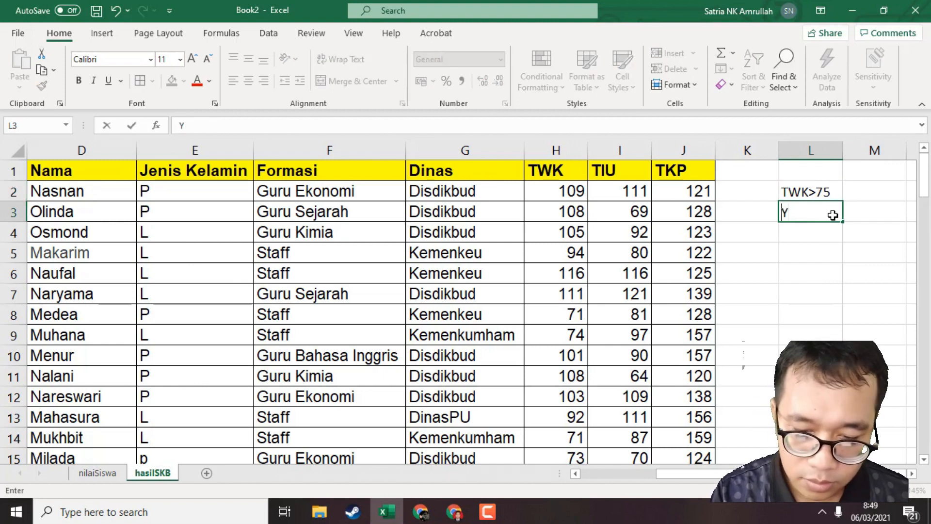
type("TIU>")
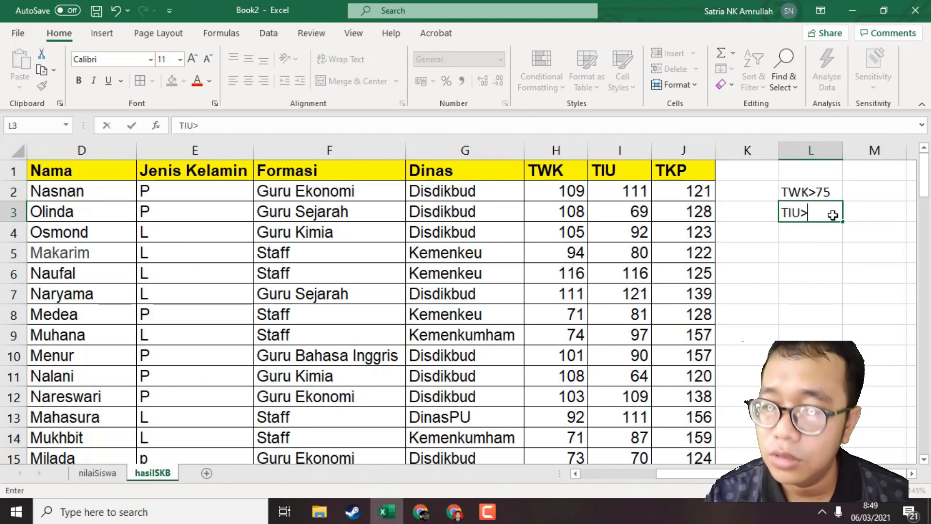
type("90")
key("Return")
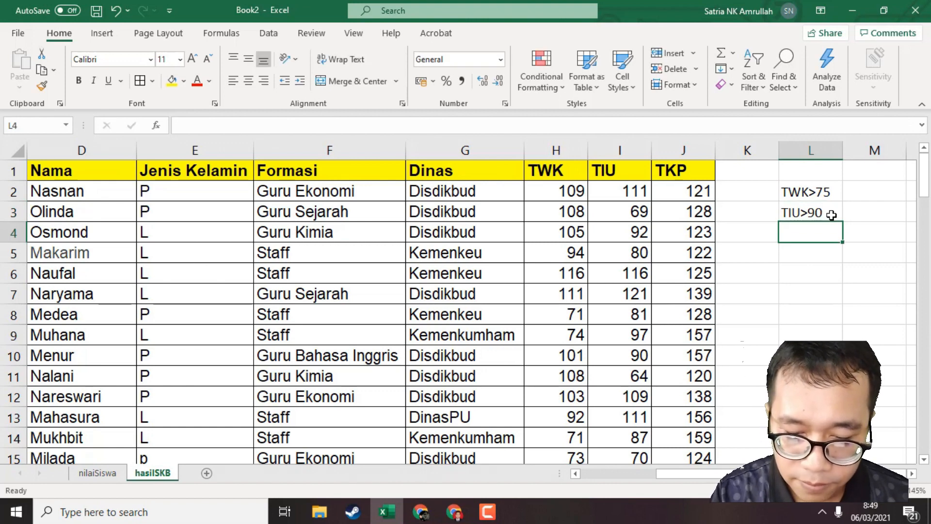
type("TKP>")
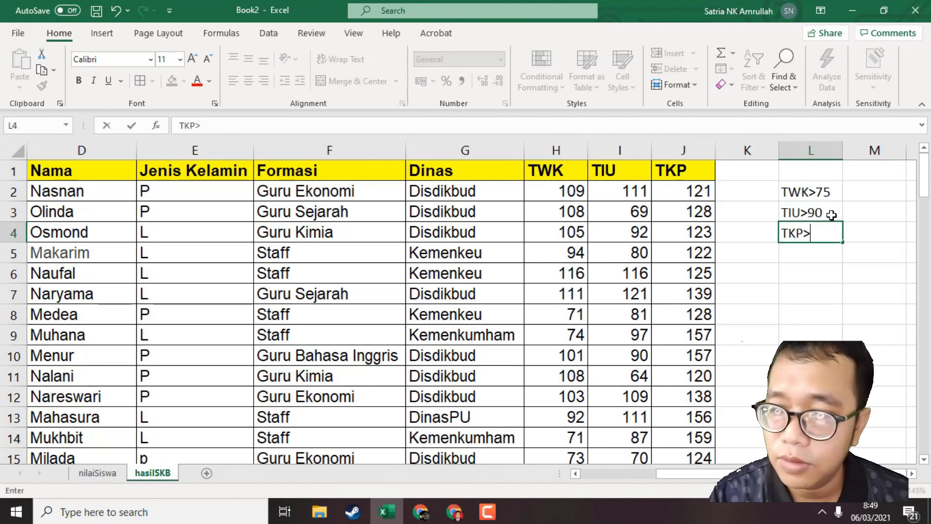
type("144")
key("Return")
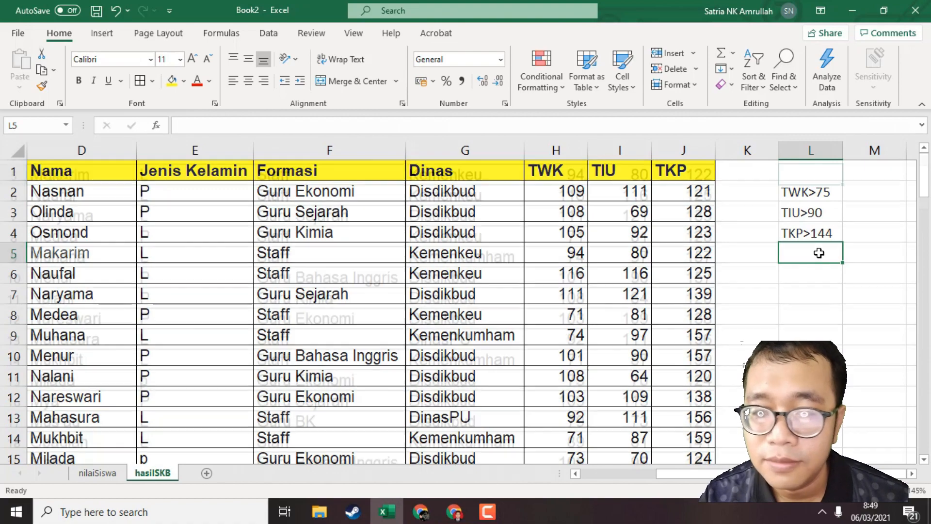
Look through the hasilSKB participants' TWK, TIU and TKP scores and review the three passing criteria in L2:L4.
scroll(813, 252, "down", 2)
scroll(804, 223, "up", 2)
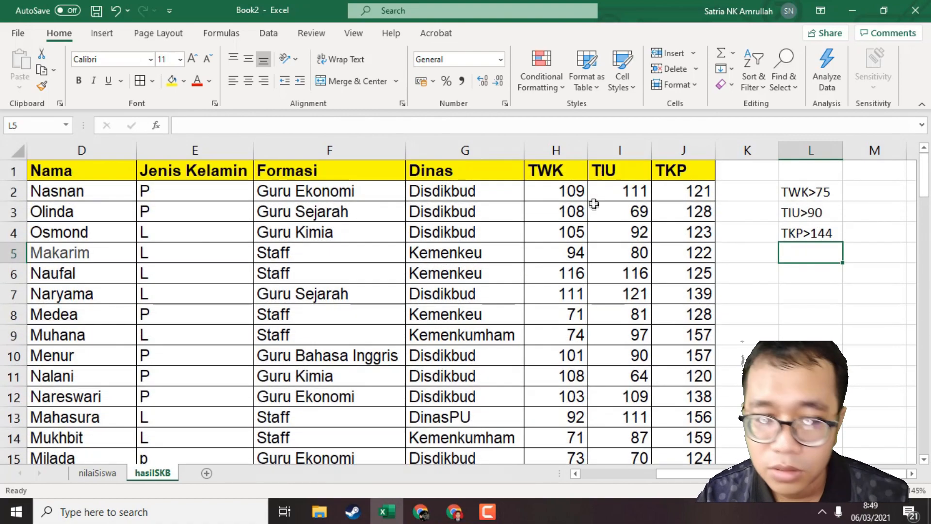
scroll(588, 222, "down", 2)
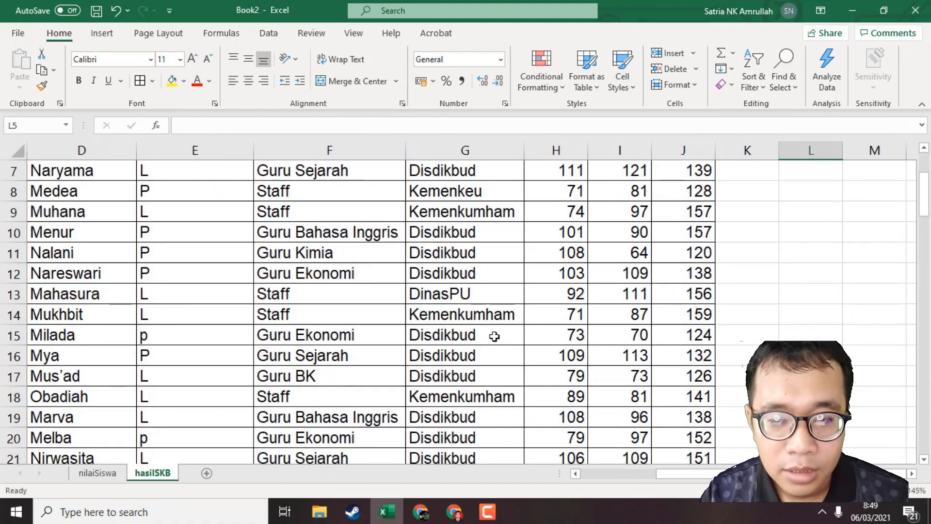
scroll(494, 333, "down", 4)
scroll(514, 271, "down", 16)
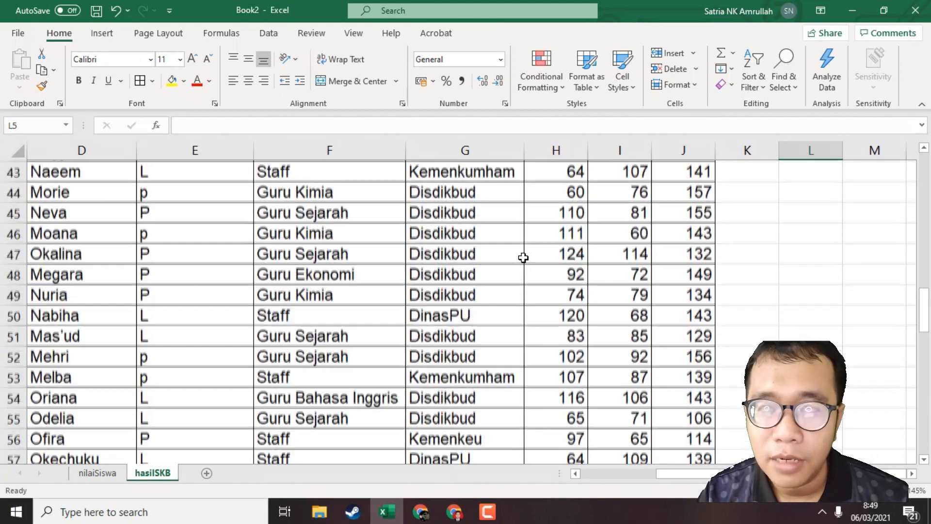
scroll(519, 267, "up", 20)
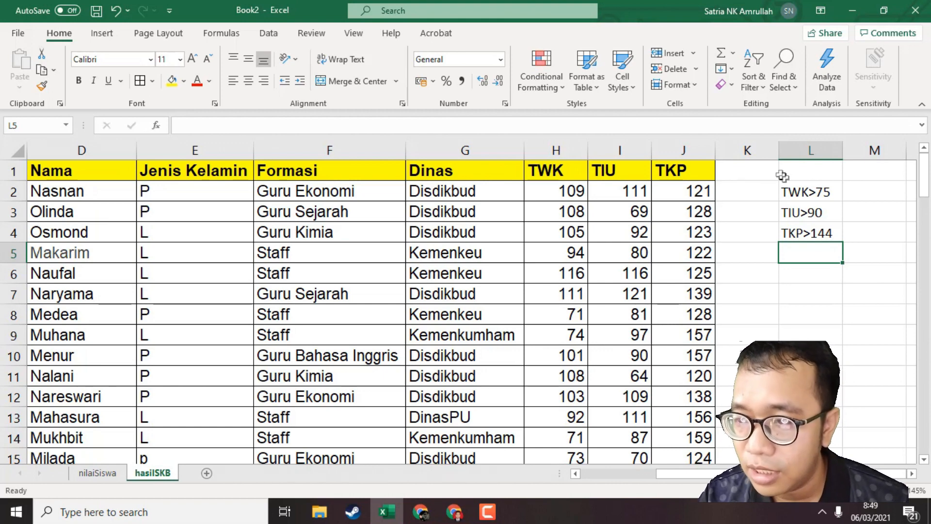
left_click(823, 192)
left_click(822, 213)
left_click(823, 233)
left_click(828, 251)
left_click(825, 233)
left_click(825, 192)
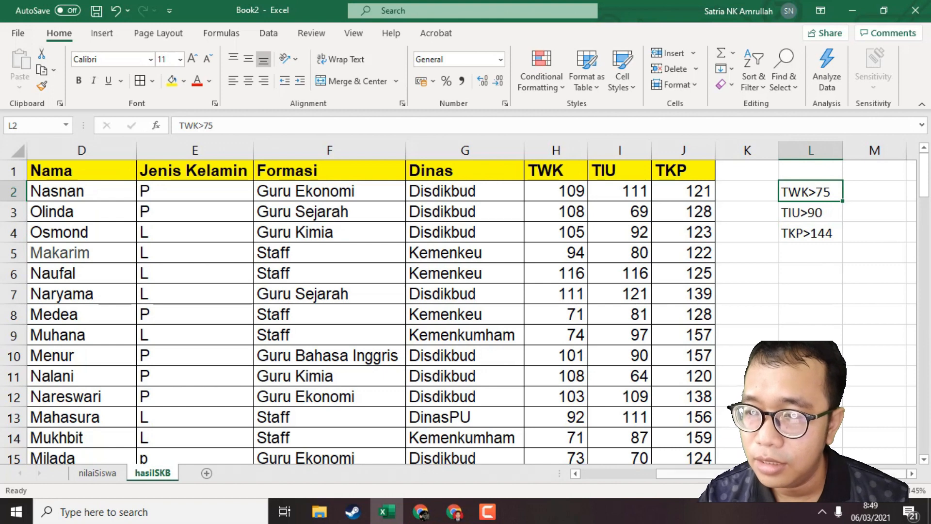
Enter the label Jumlah Lulus PG in cell L6 and widen column L to fit it.
left_click(804, 273)
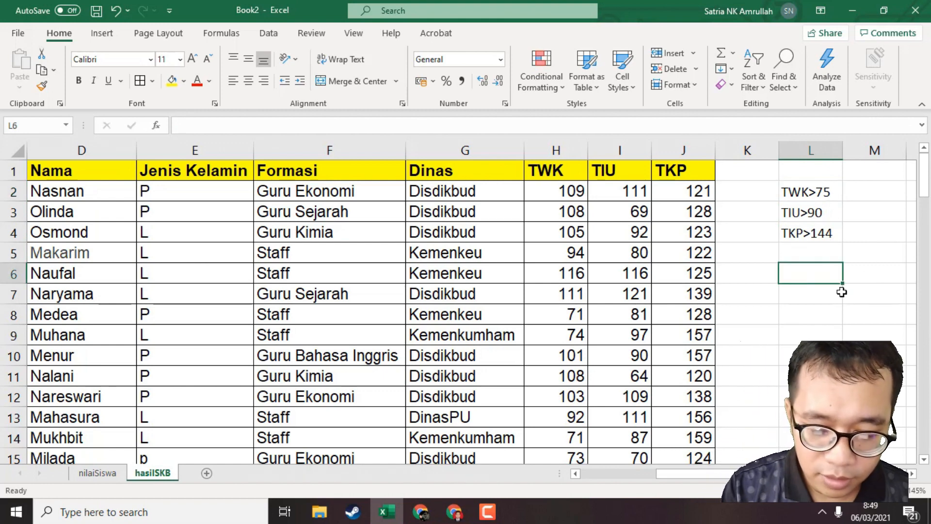
type("Jumla")
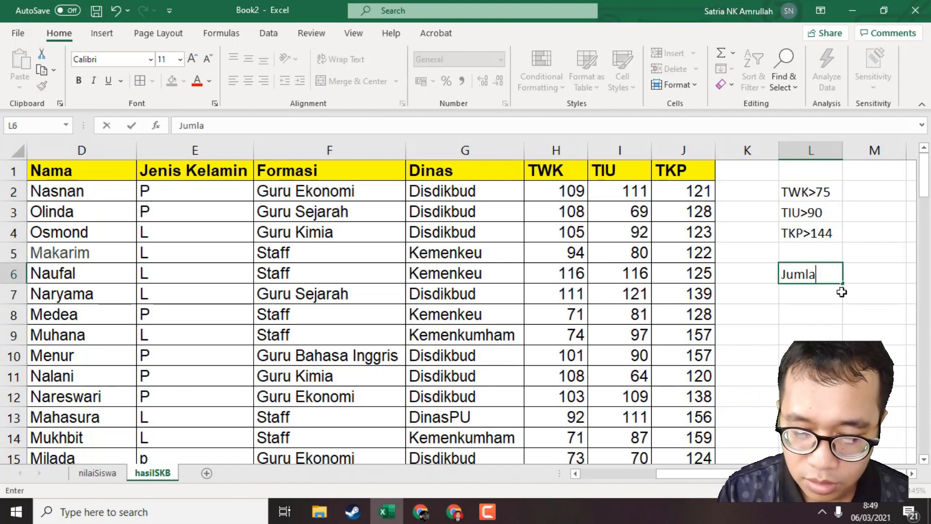
type("h Lulus PG")
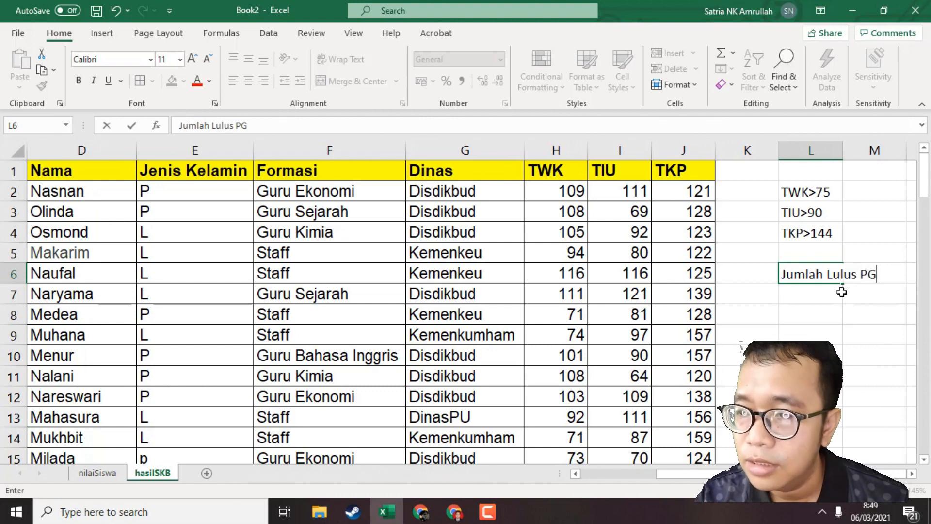
key("Return")
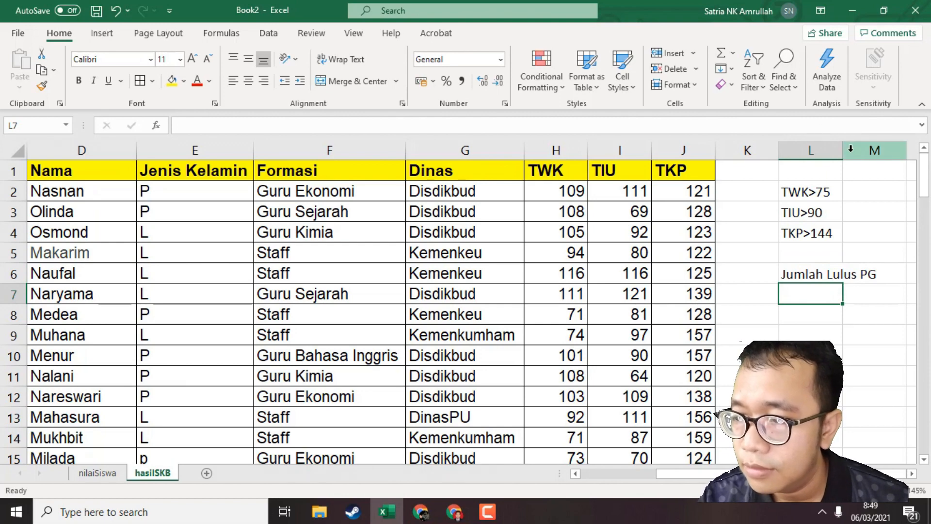
left_click_drag(844, 153, 885, 153)
Start a COUNTIFS formula in cell M6 with the TWK scores H2:H94 as the first criteria range.
left_click(913, 276)
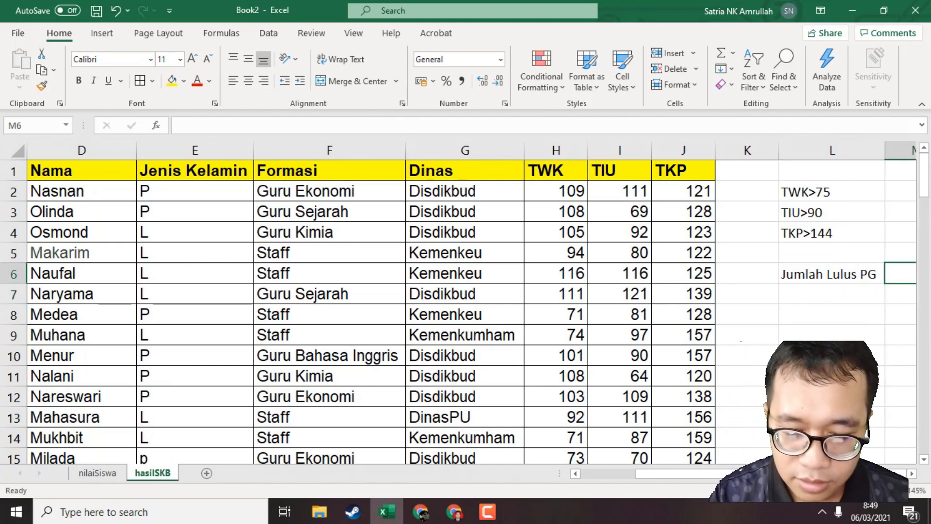
type("=")
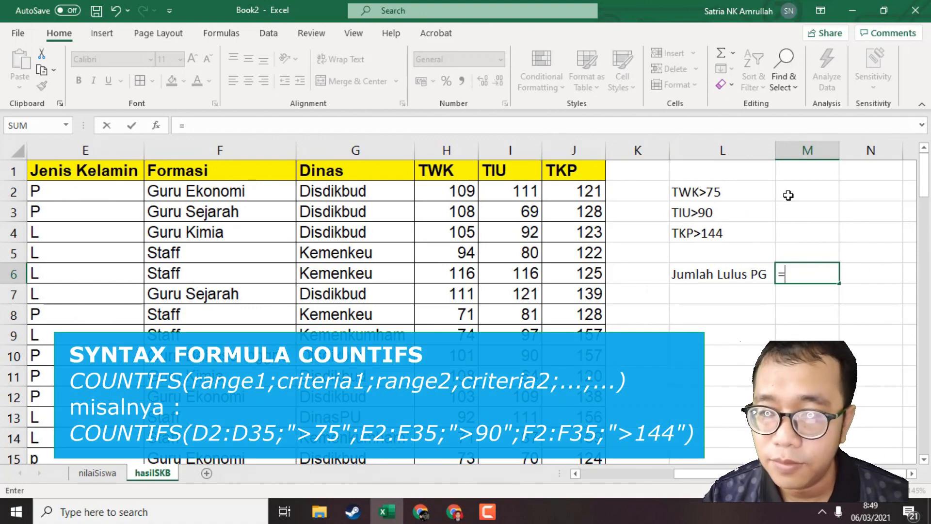
type("c")
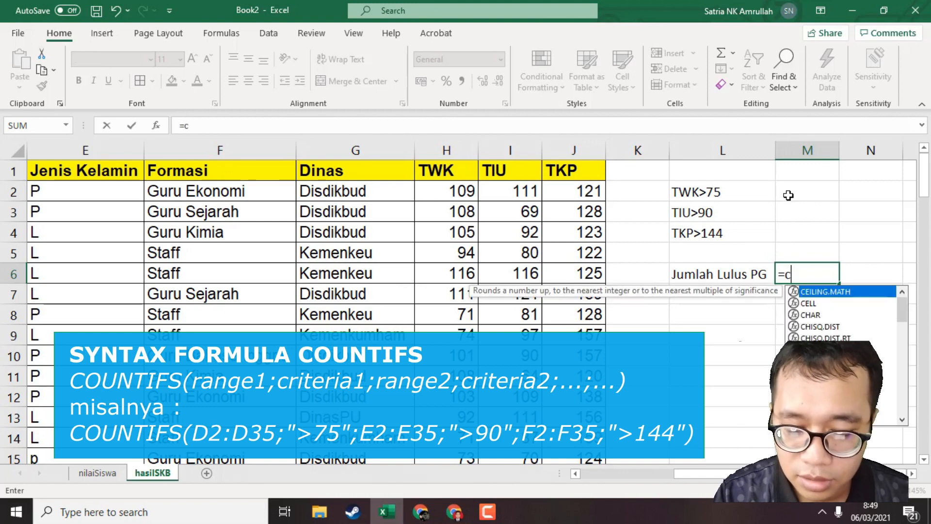
type("ountifs")
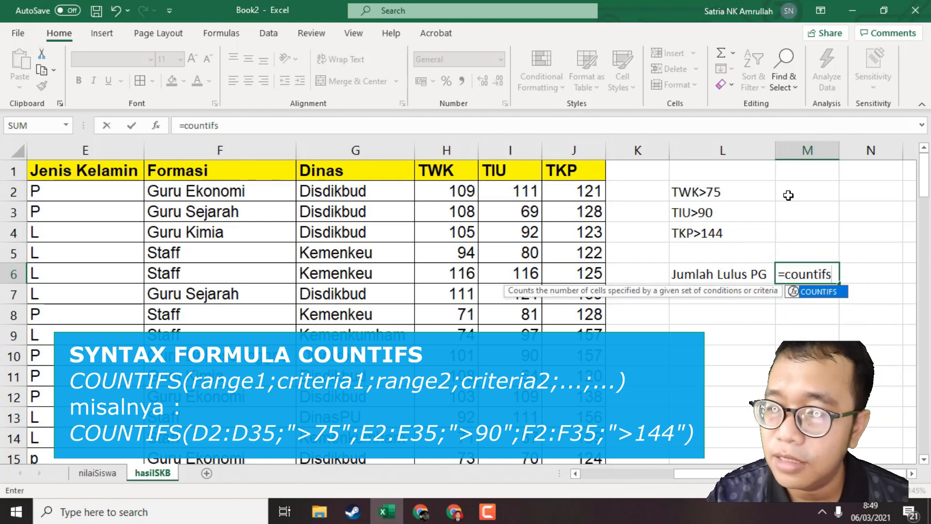
type("(")
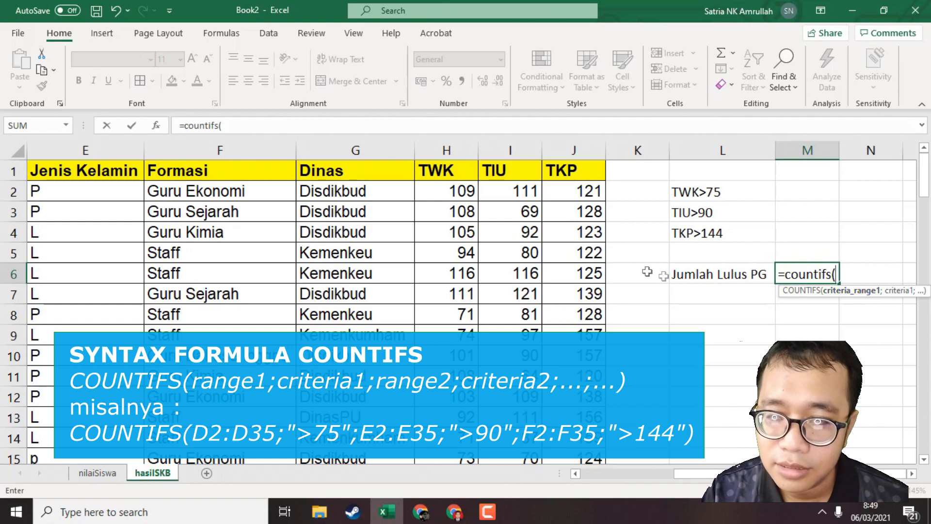
left_click(450, 194)
scroll(474, 322, "down", 16)
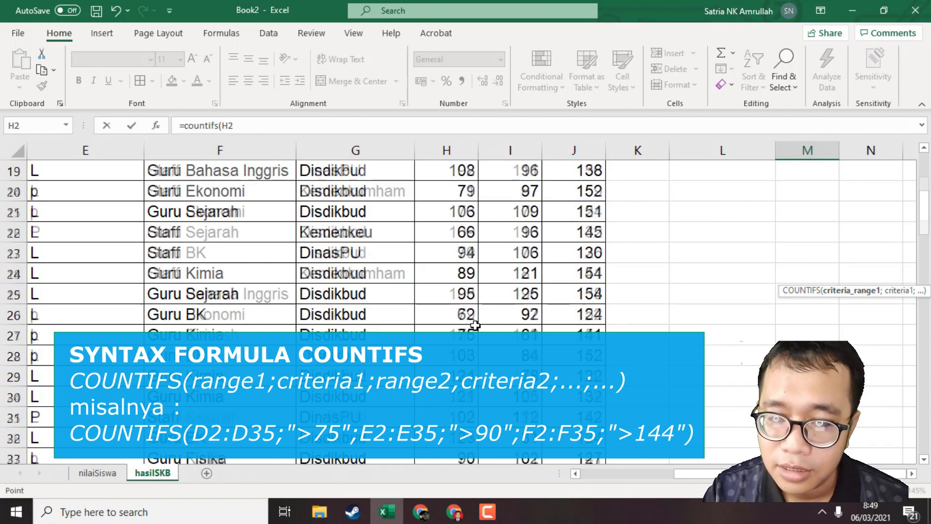
scroll(474, 323, "down", 14)
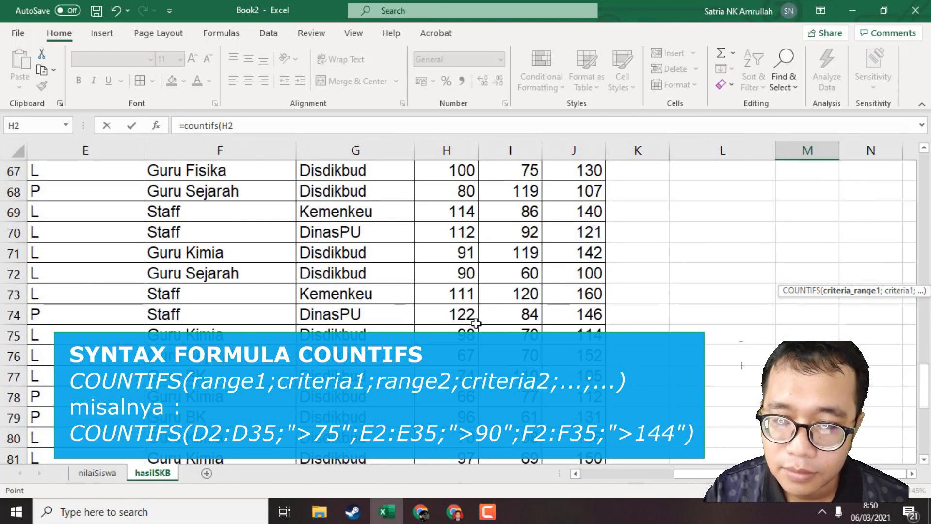
left_click(465, 234, "shift")
scroll(673, 245, "up", 18)
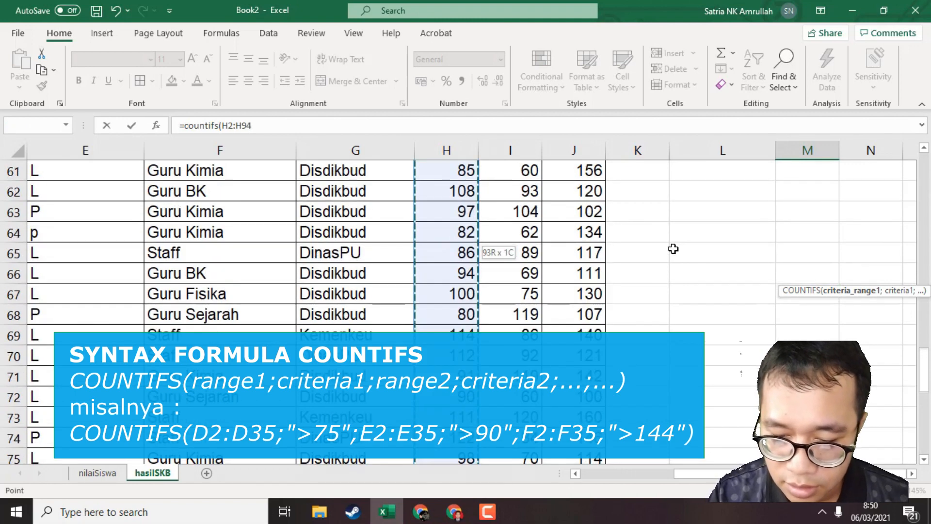
Add ">75" as the criterion for the TWK range in the COUNTIFS formula.
type(";")
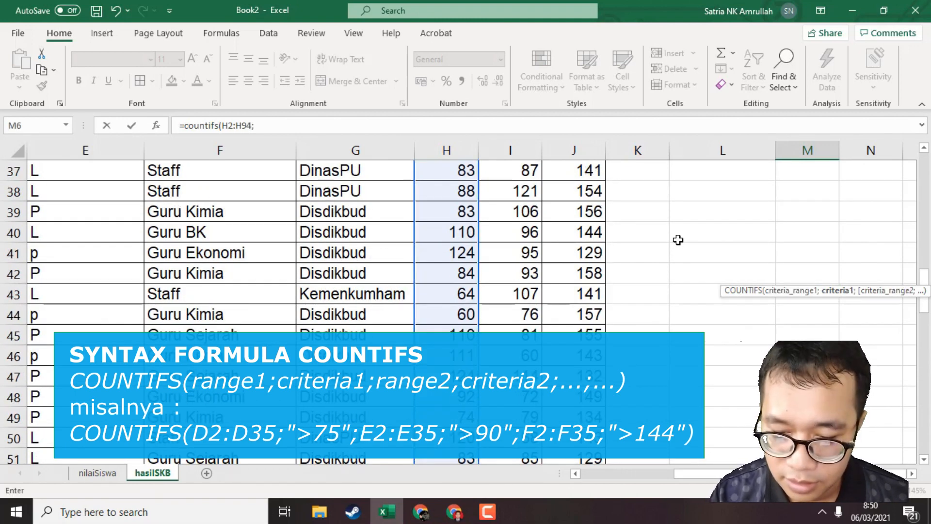
type("\">75")
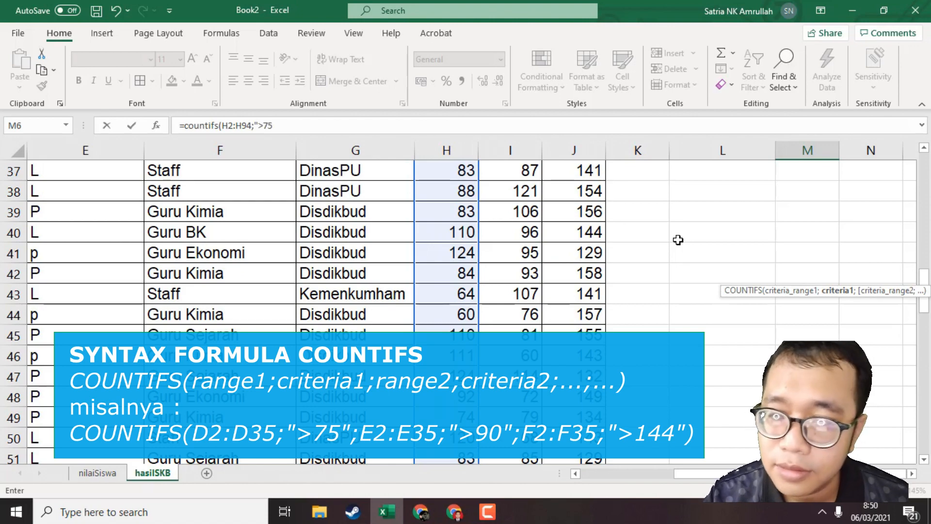
scroll(678, 239, "up", 12)
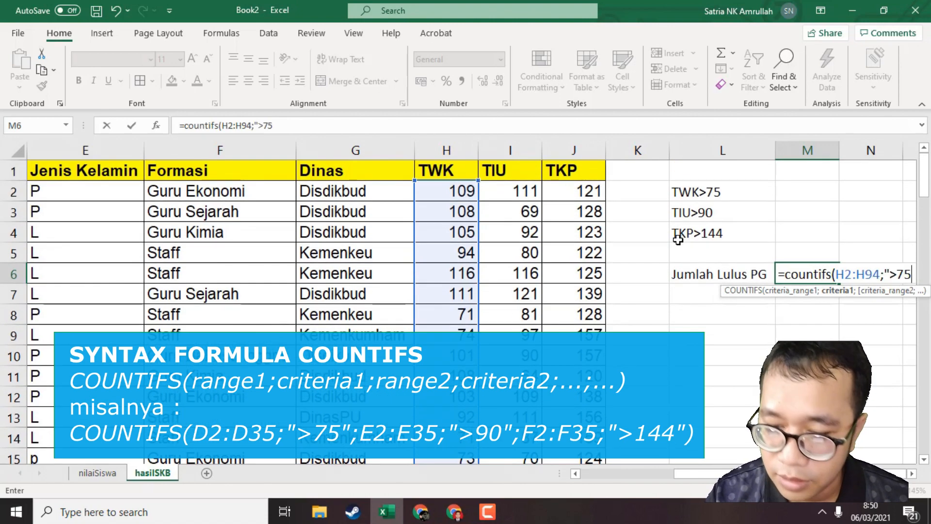
Add the TIU scores I2:I94 as the second criteria range with the criterion ">90".
type("\"")
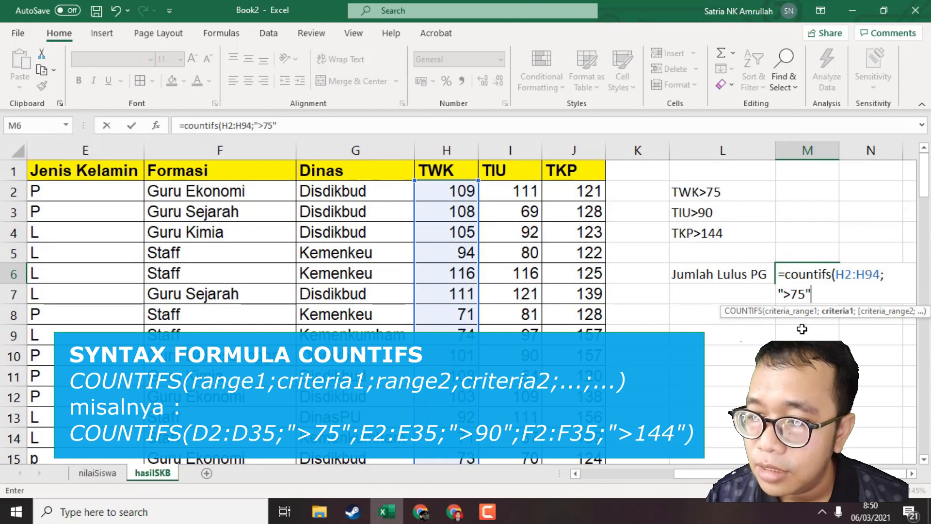
type(";")
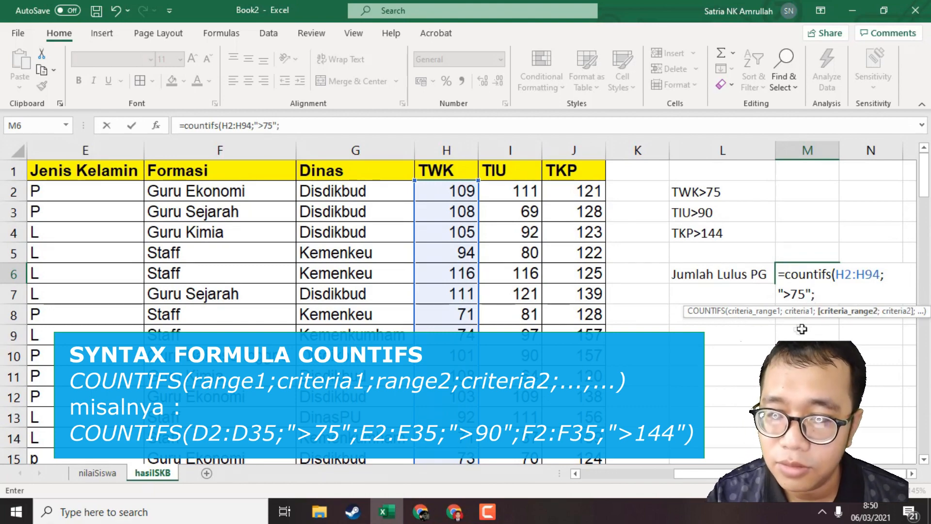
left_click(495, 184)
scroll(496, 183, "down", 20)
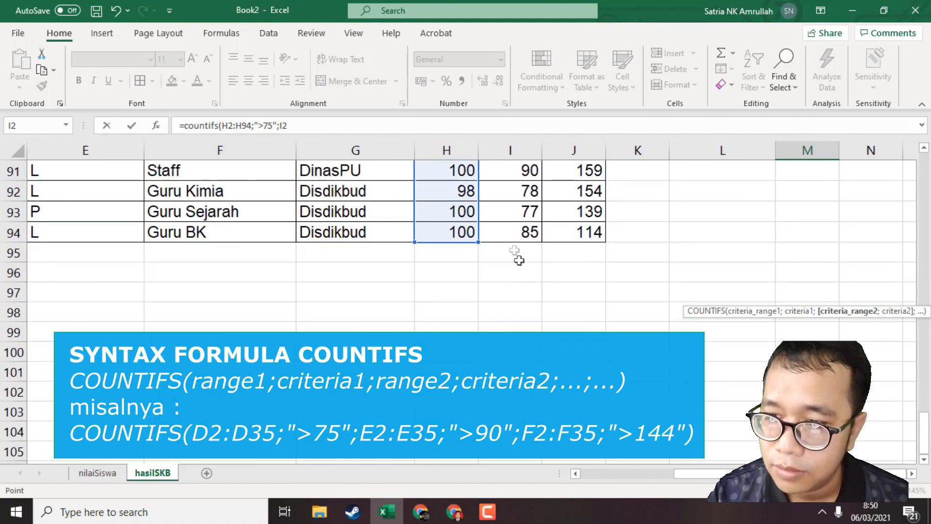
left_click(509, 231, "shift")
scroll(533, 228, "up", 20)
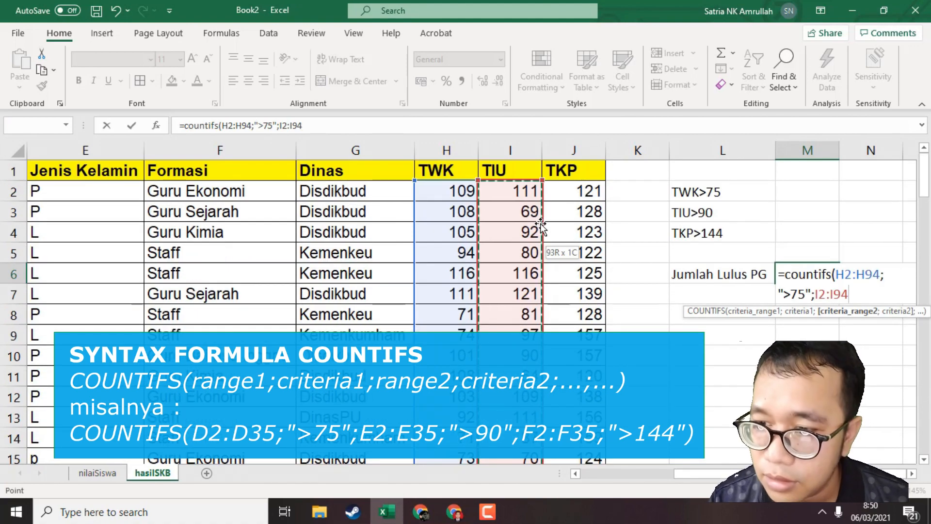
type(";\">90")
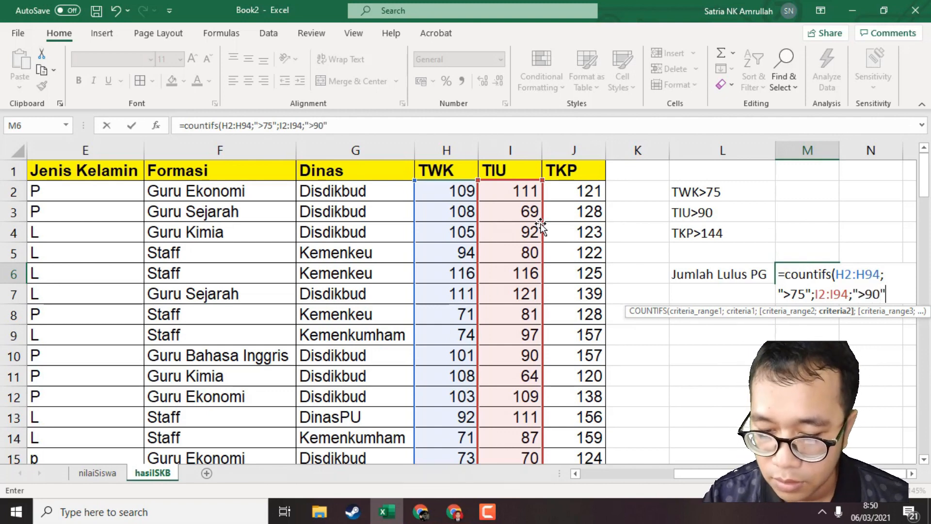
type("\";")
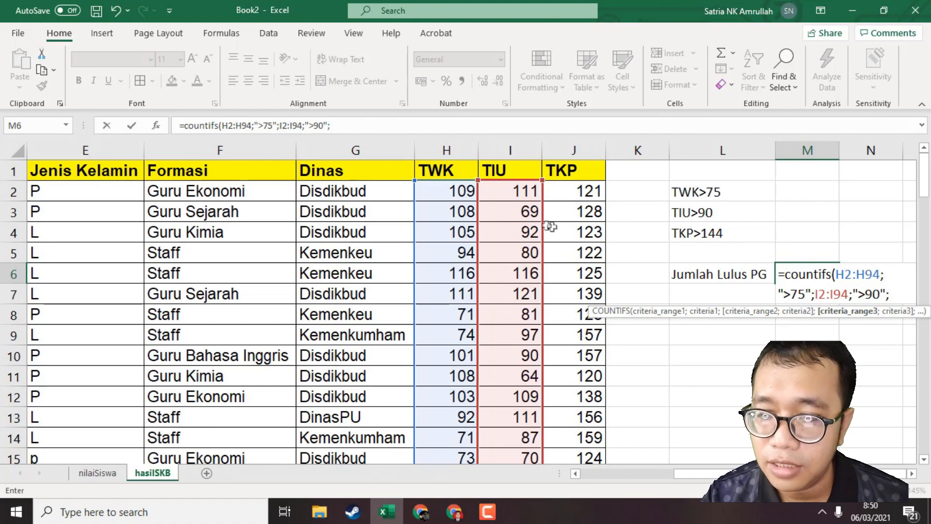
Add the TKP scores J2:J94 with the criterion ">144", then complete the COUNTIFS formula in M6 and review it.
left_click(565, 196)
left_click_drag(566, 210, 592, 360)
scroll(626, 318, "up", 20)
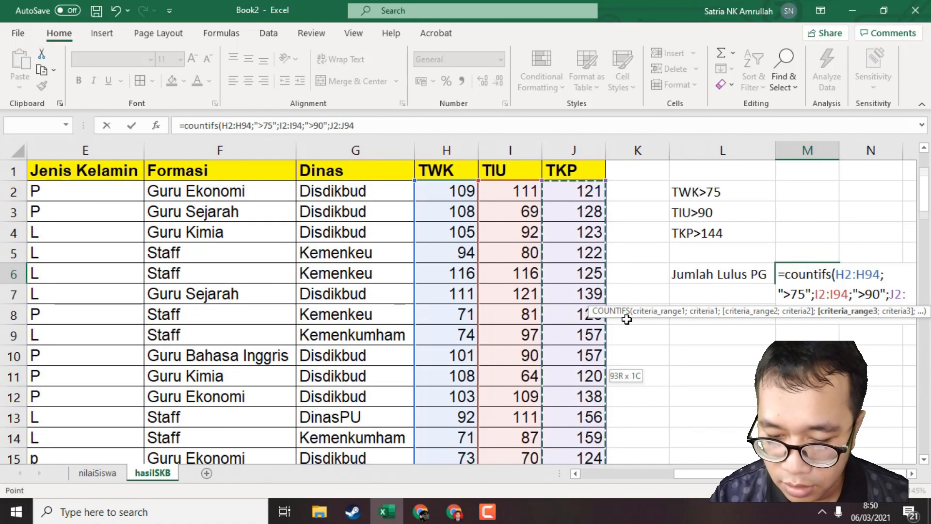
type("\"")
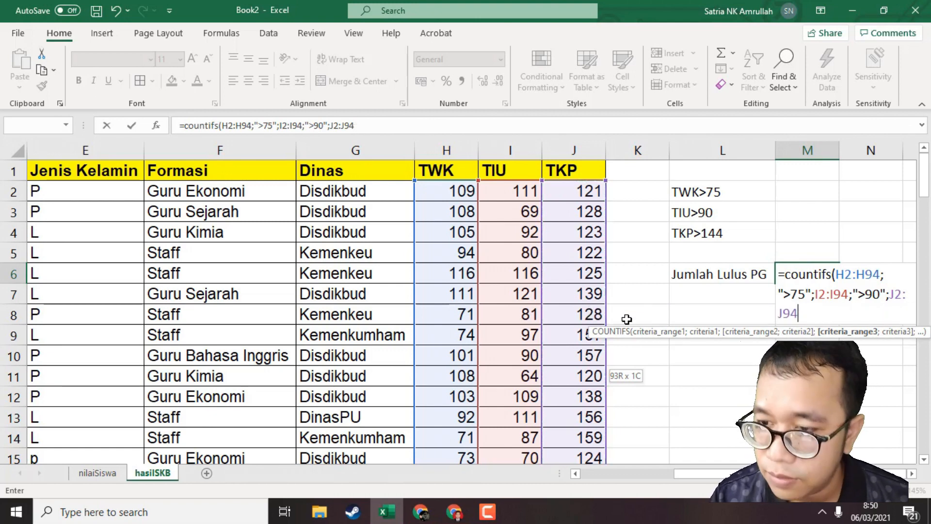
type(";")
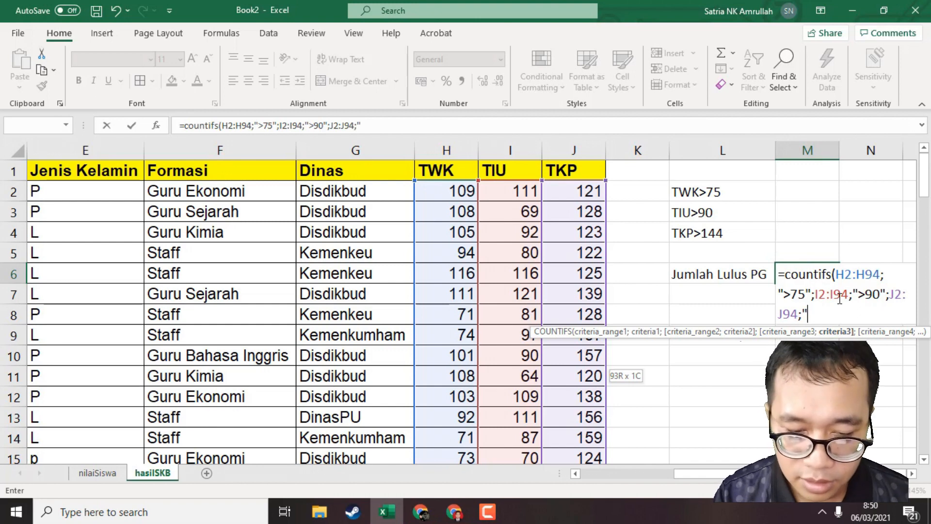
type(">144")
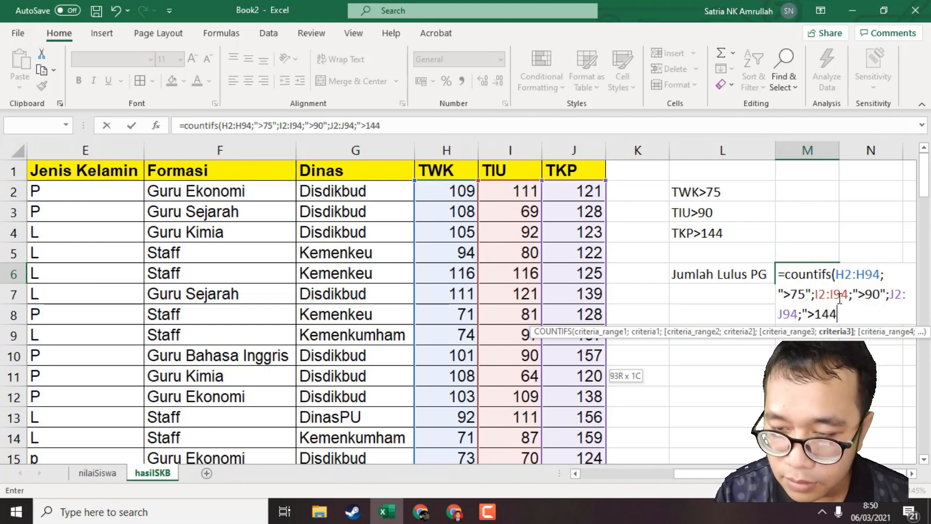
type("\"")
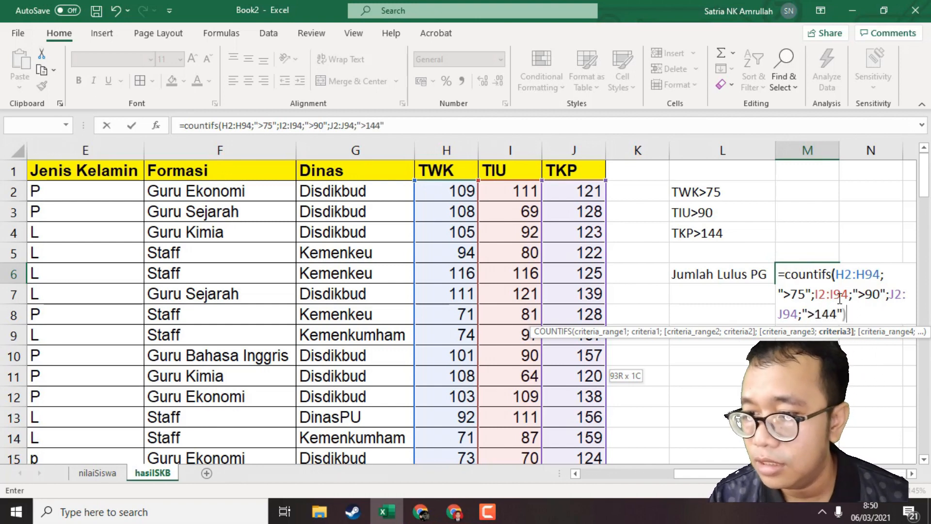
type(")")
key("Return")
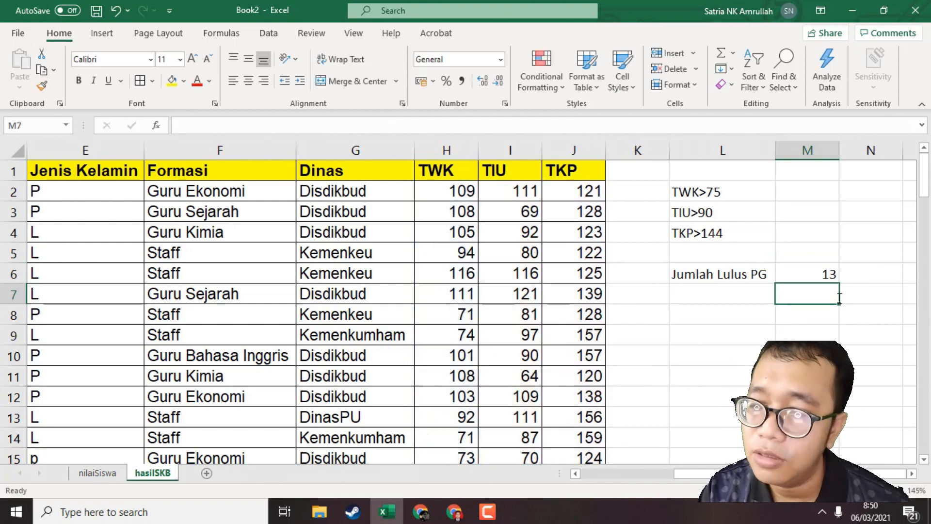
left_click(818, 280)
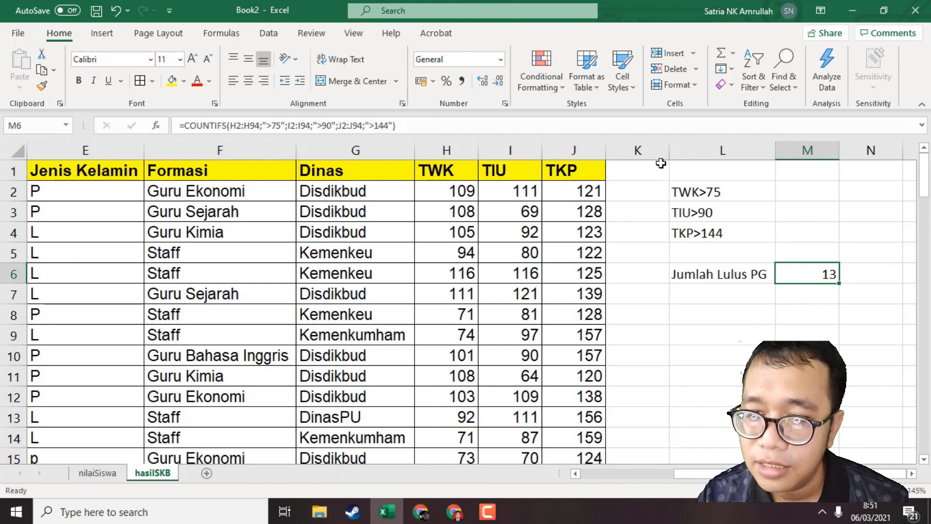
right_click(640, 150)
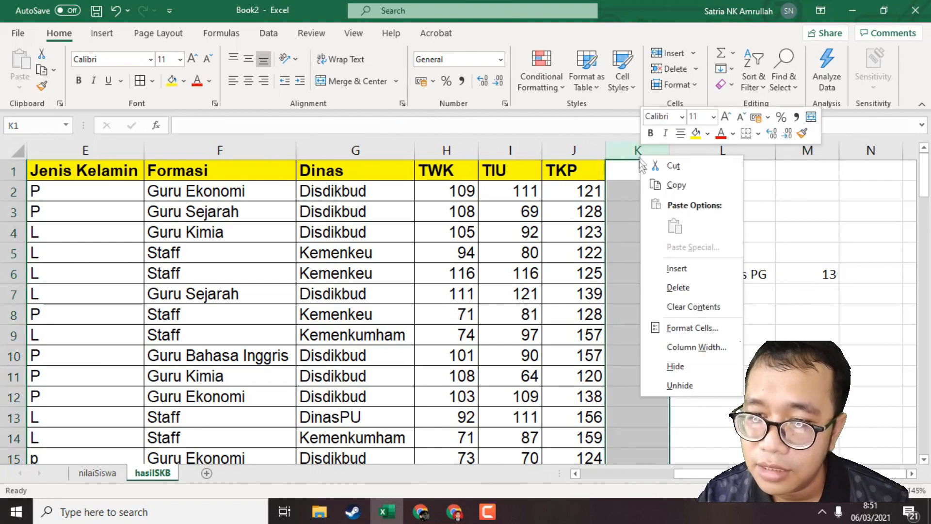
left_click(691, 269)
left_click(646, 197)
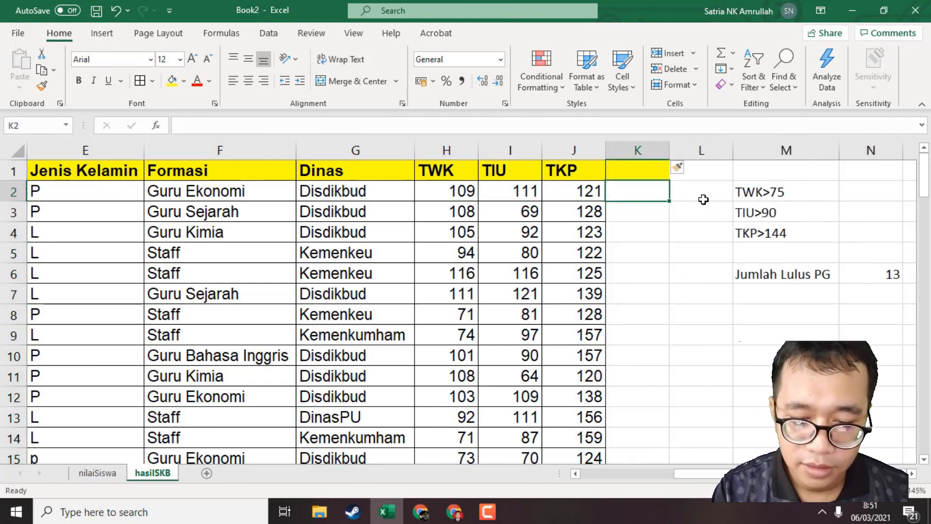
type("=if(")
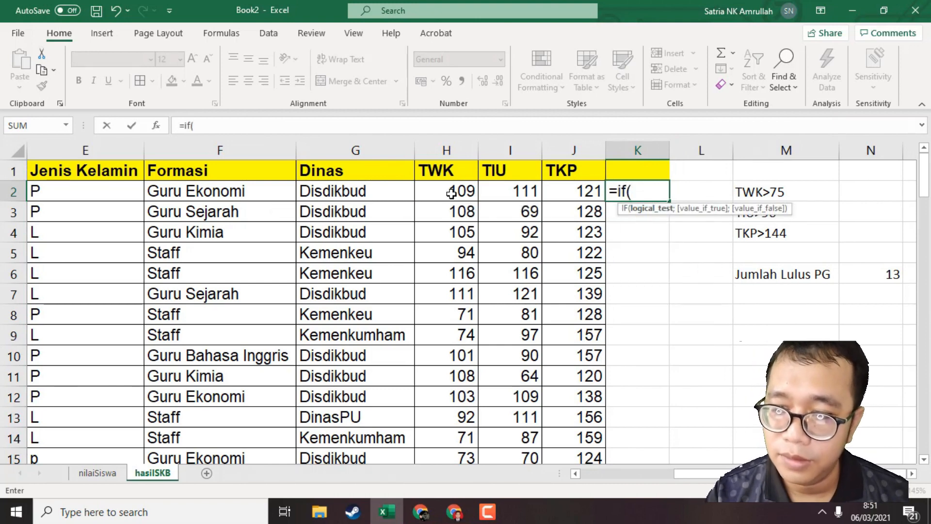
left_click(451, 193)
type(">75")
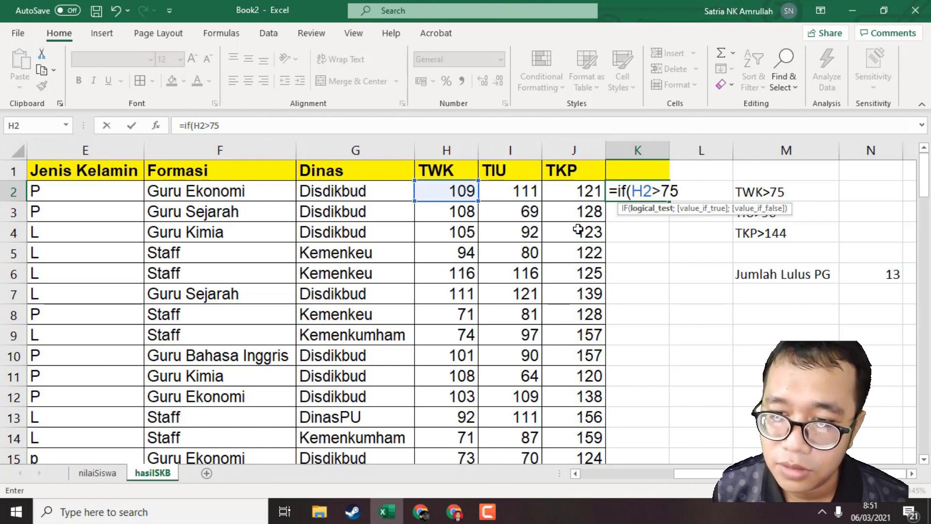
type(";")
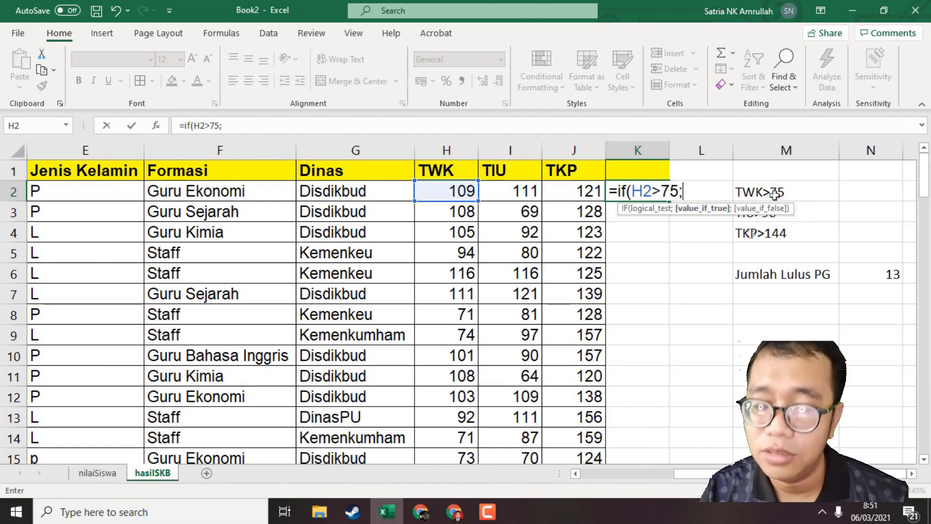
key("BackSpace")
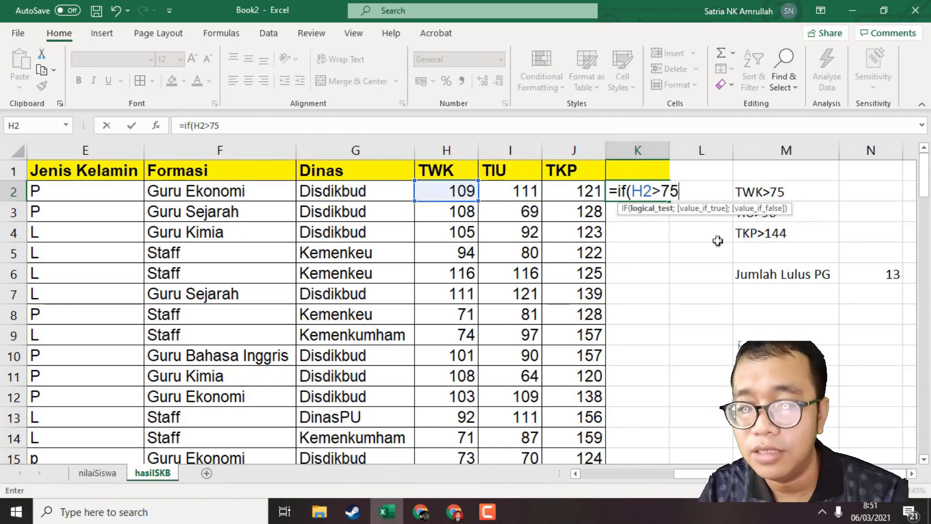
key("BackSpace")
key("BackSpace")
key("BackSpace")
key("BackSpace")
key("BackSpace")
key("BackSpace")
key("BackSpace")
key("BackSpace")
key("BackSpace")
left_click(698, 271)
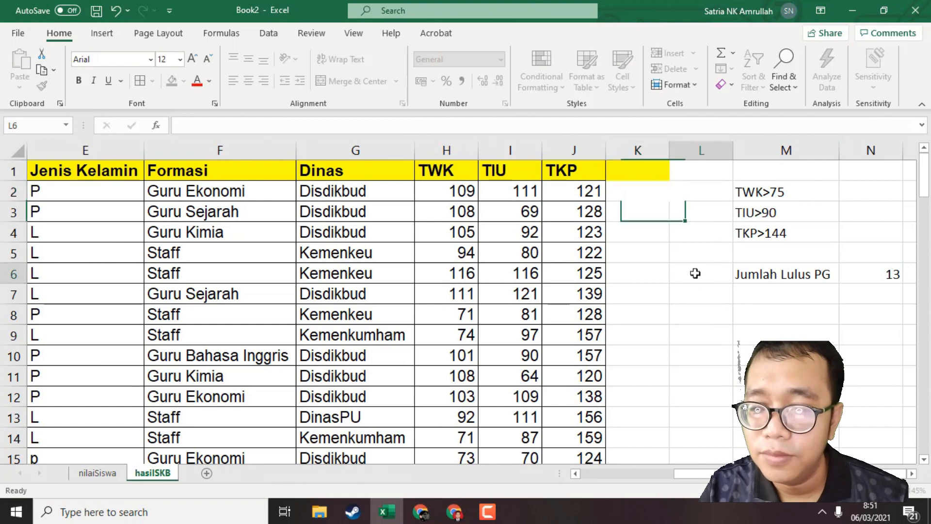
left_click(640, 151)
right_click(640, 151)
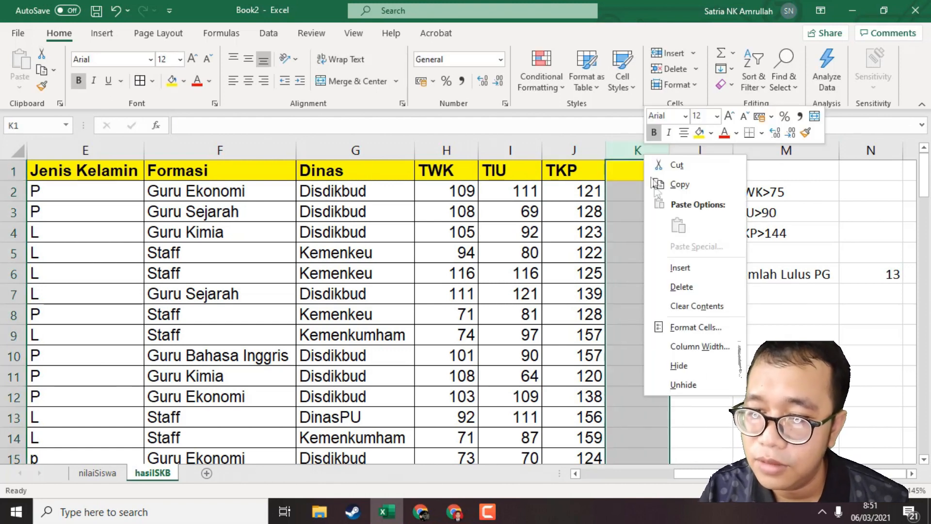
left_click(688, 286)
left_click(721, 274)
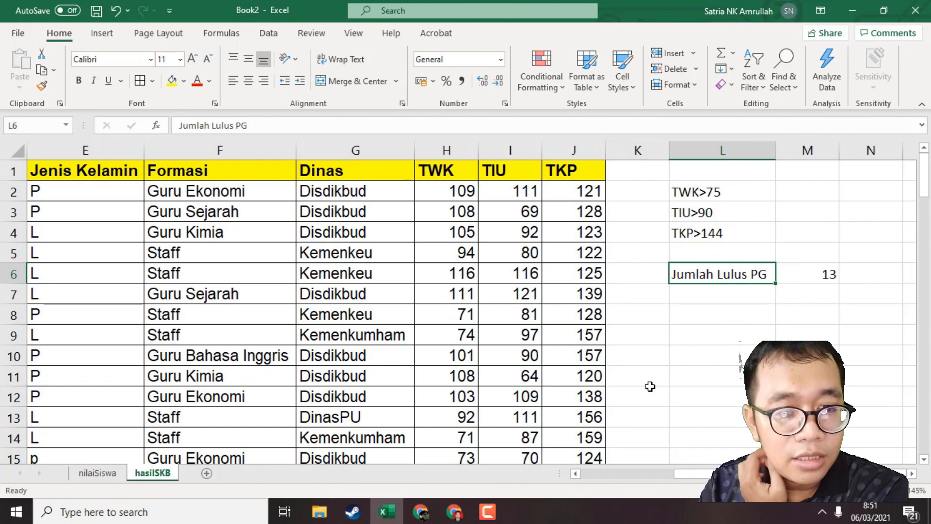
Look through the participant list on the hasilSKB sheet, checking the Formasi entries.
left_click(468, 357)
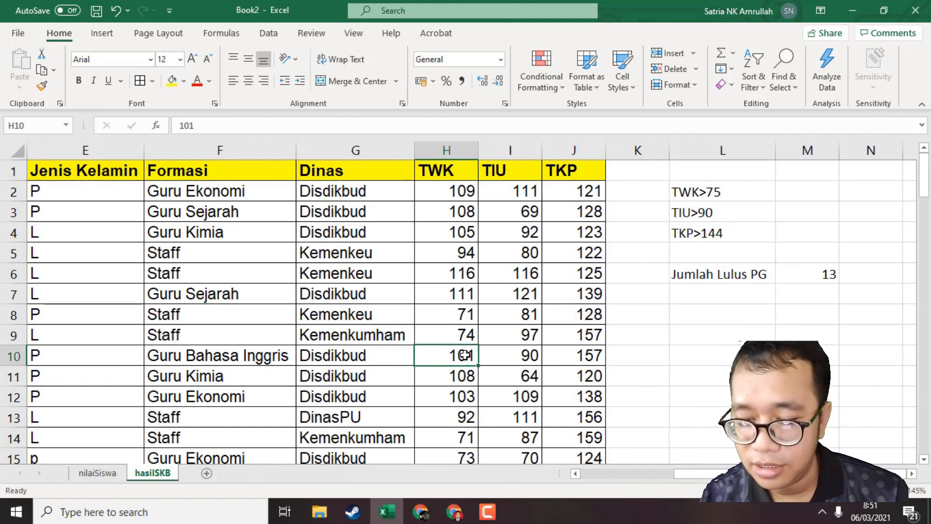
key("Home")
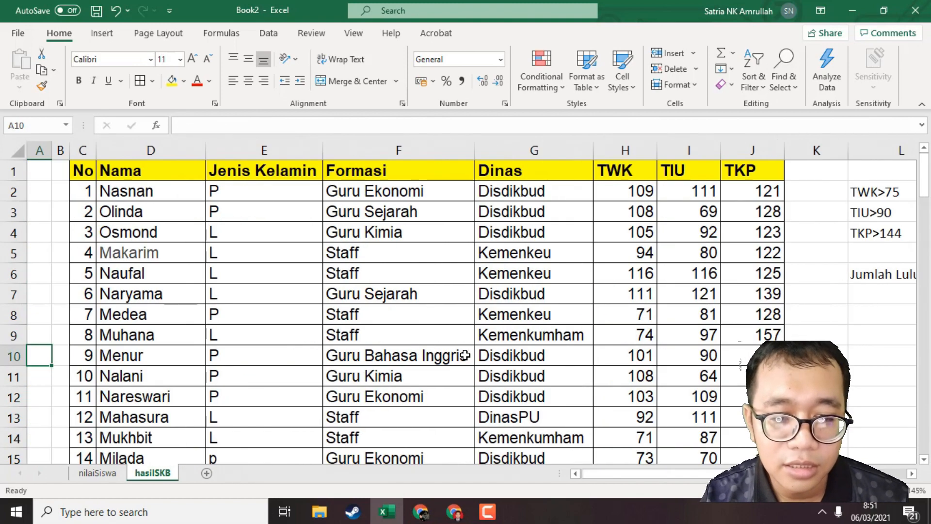
scroll(440, 421, "down", 20)
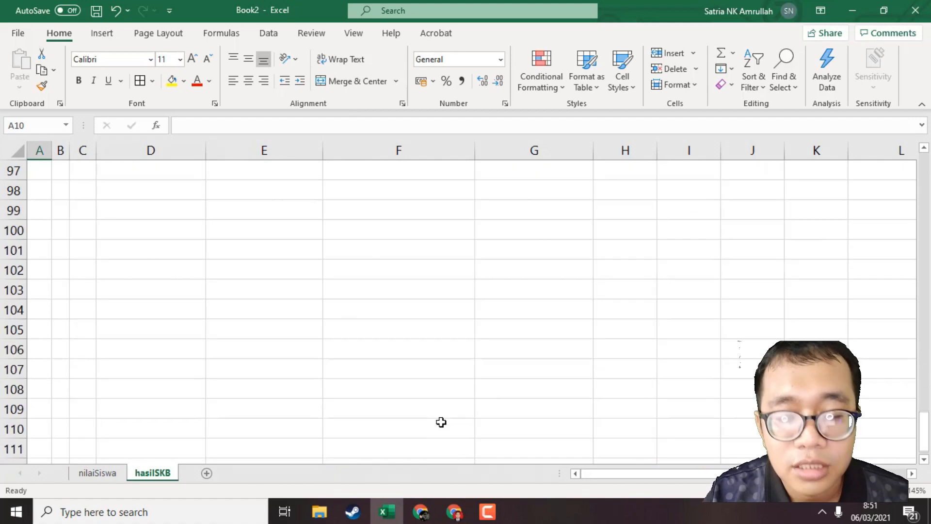
scroll(441, 421, "up", 2)
scroll(441, 420, "up", 18)
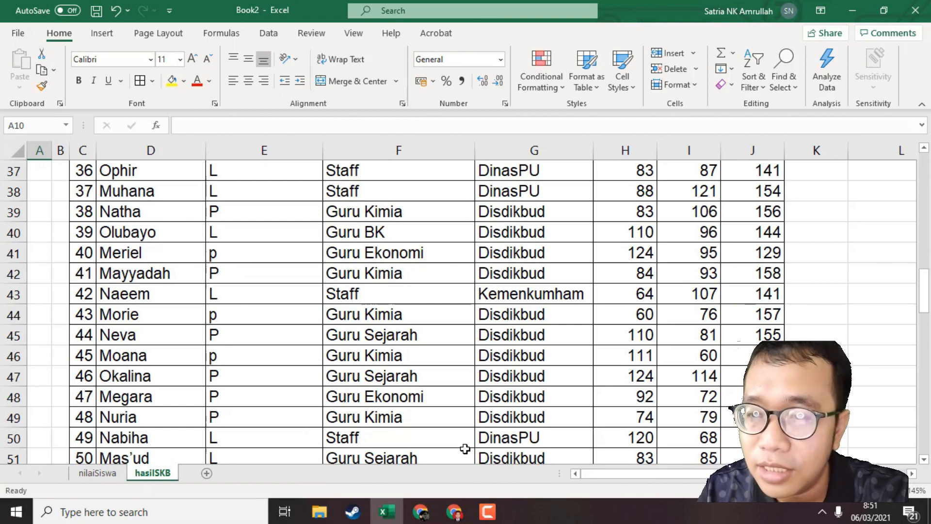
scroll(519, 426, "up", 12)
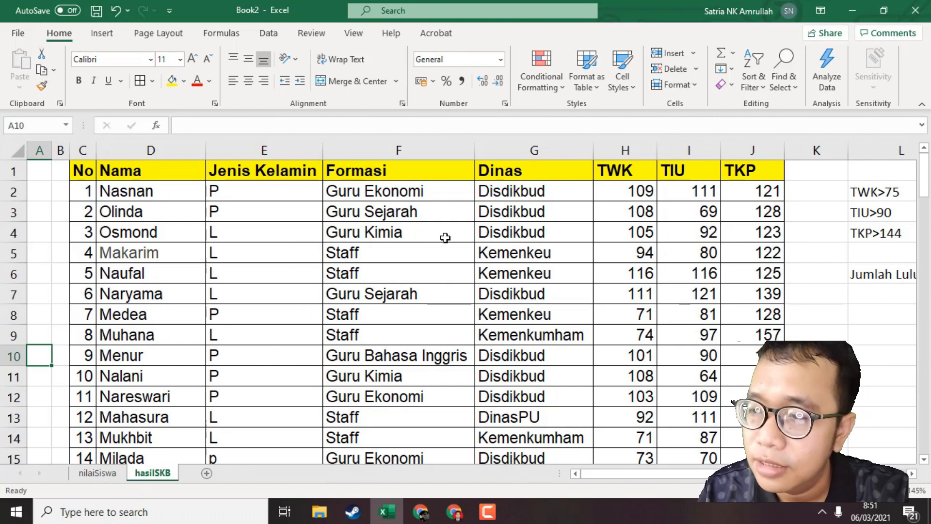
Enter the label "Jumlah Guru Kimia Lulus PG" in cell L7 and widen column L to fit it.
left_click(870, 289)
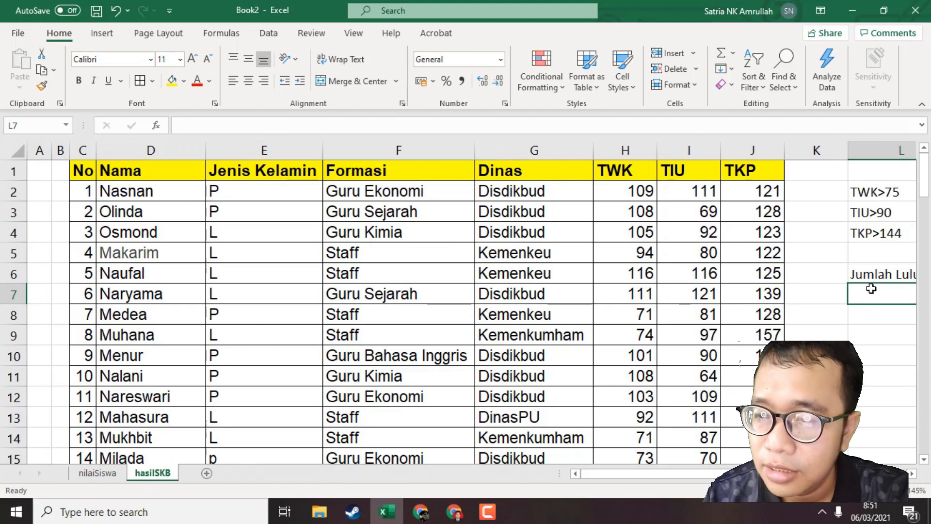
key("Right")
key("Left")
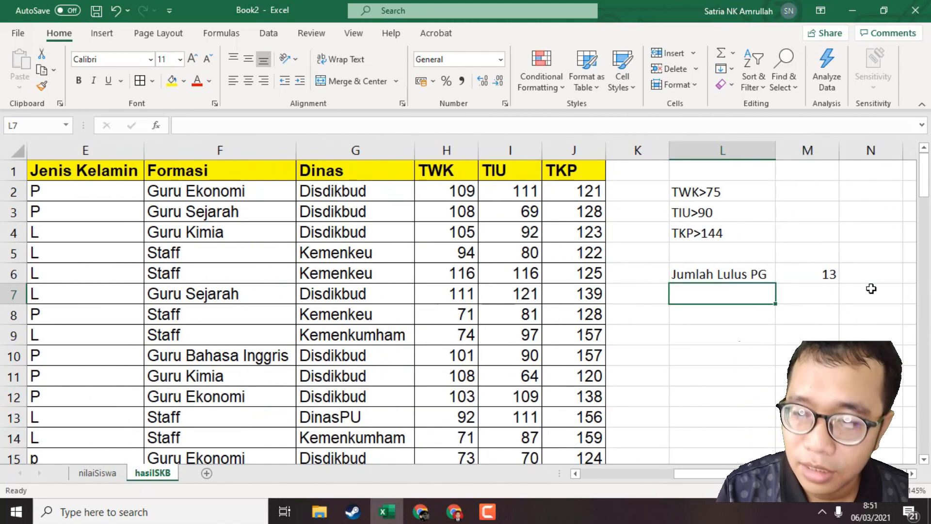
type("Jumlah ")
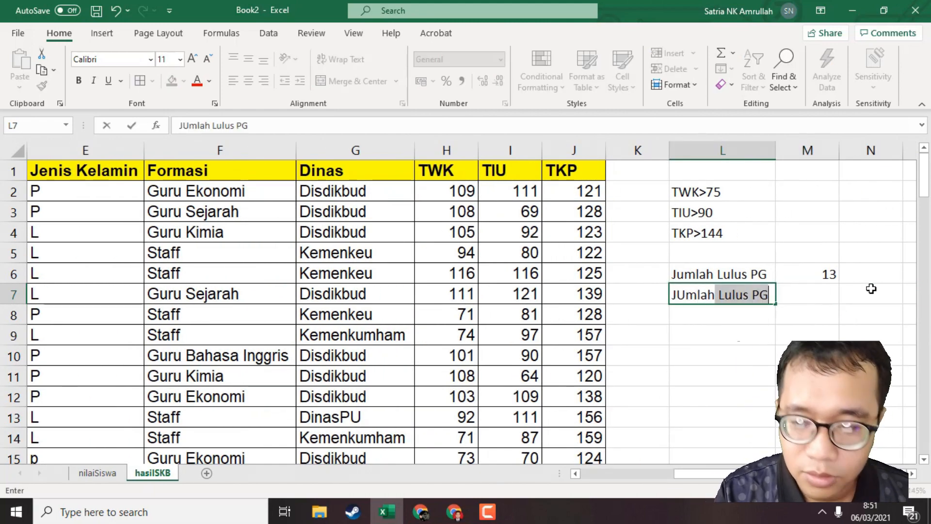
type("Guru Ki")
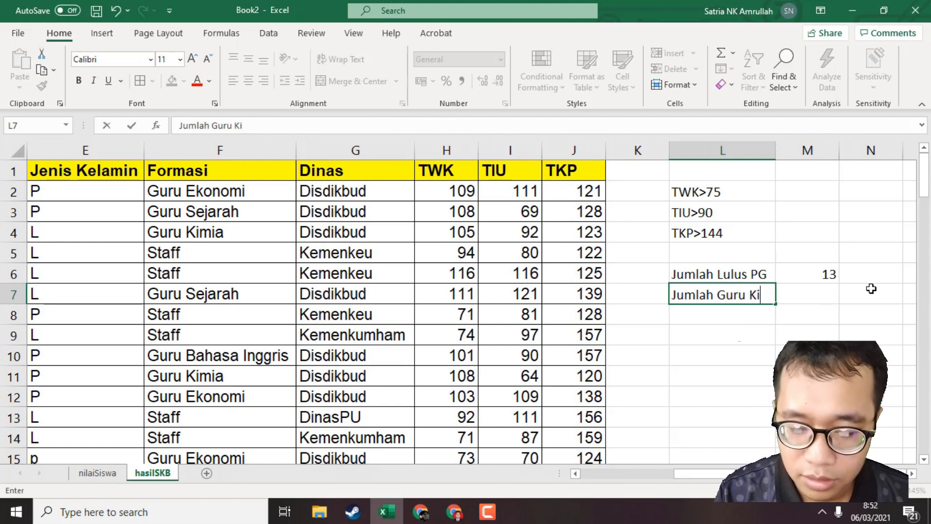
type("mia Lulus")
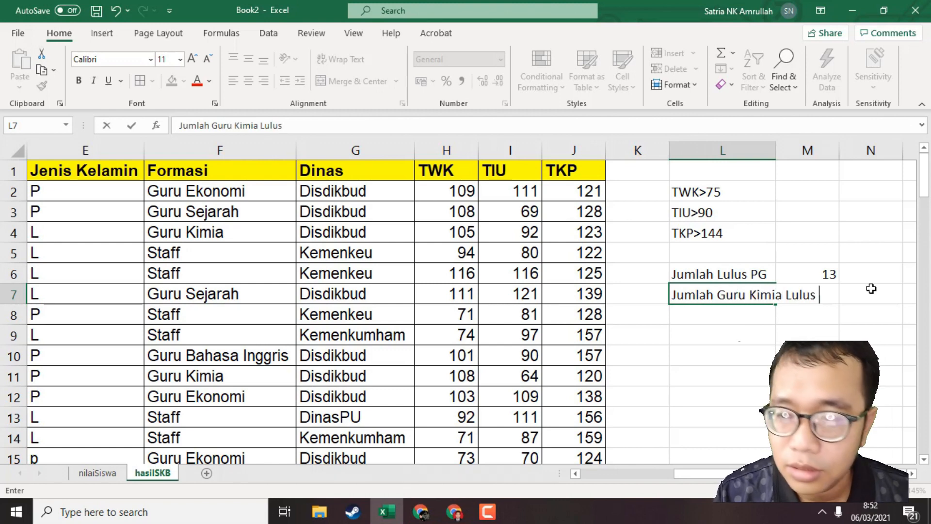
type(" PG")
key("Return")
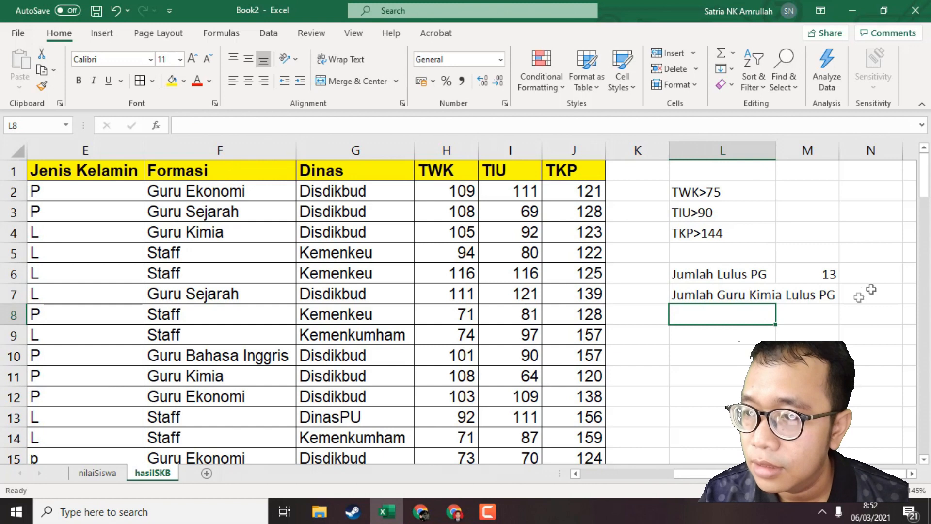
left_click_drag(773, 157, 849, 157)
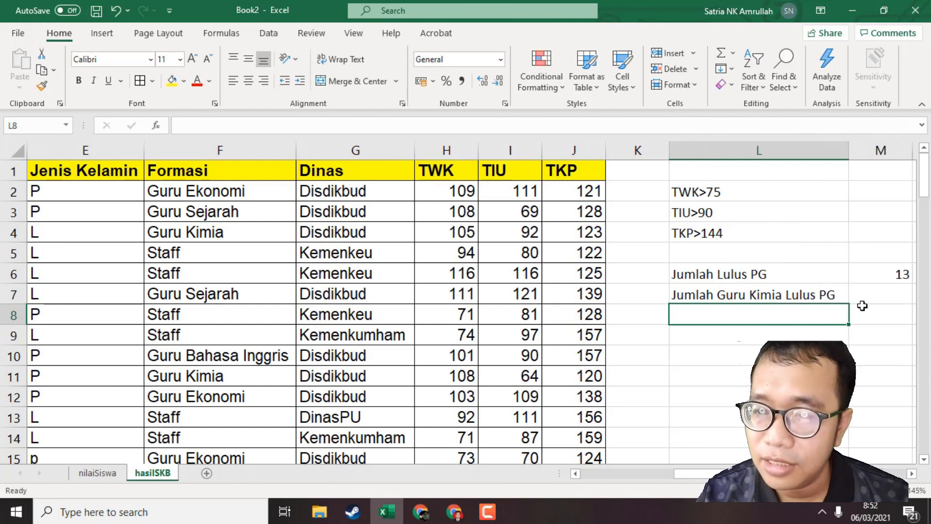
Review the three score thresholds and add "Formasi Guru Kimia" below them in cell L5.
left_click(869, 294)
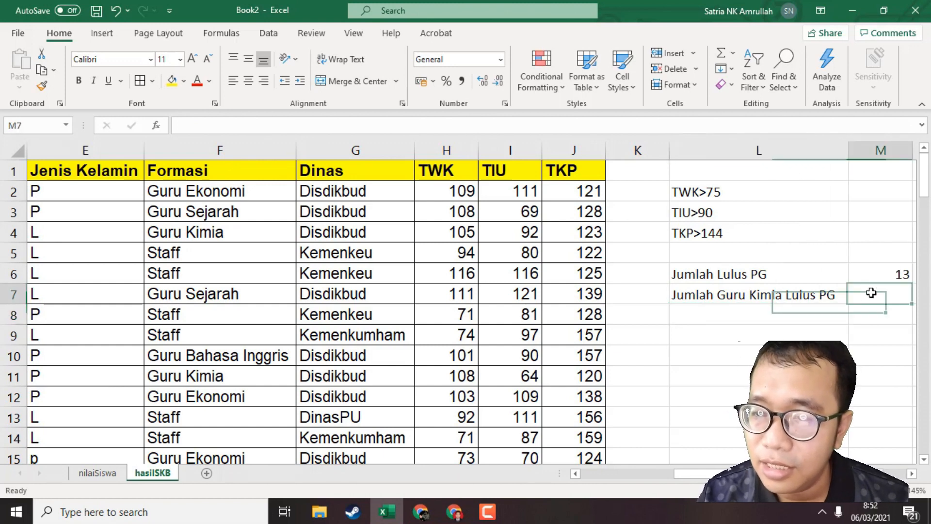
left_click(717, 196)
left_click(731, 212)
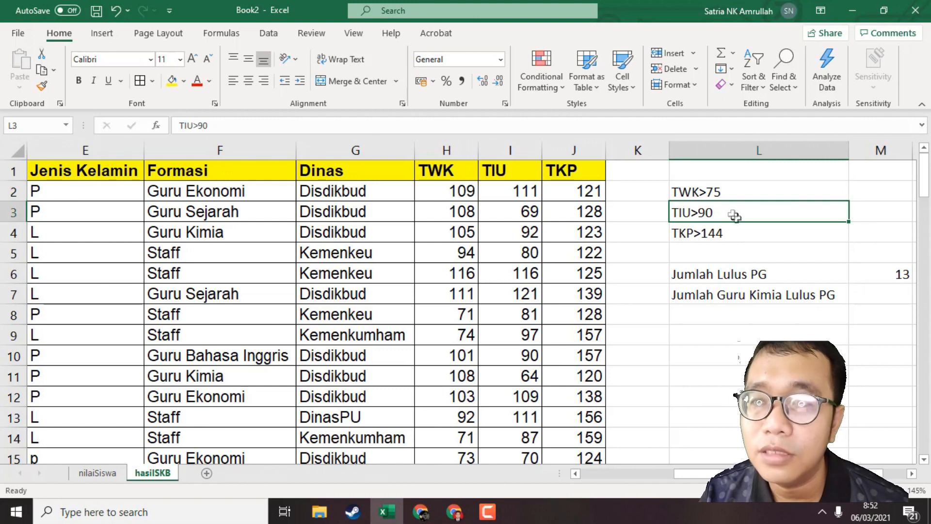
left_click(744, 233)
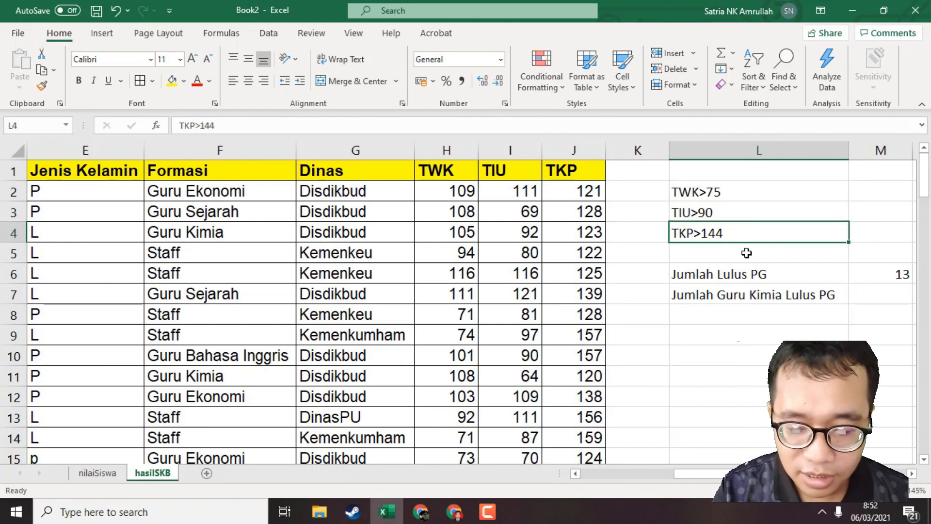
left_click(747, 253)
type("F")
key("BackSpace")
type("Formas")
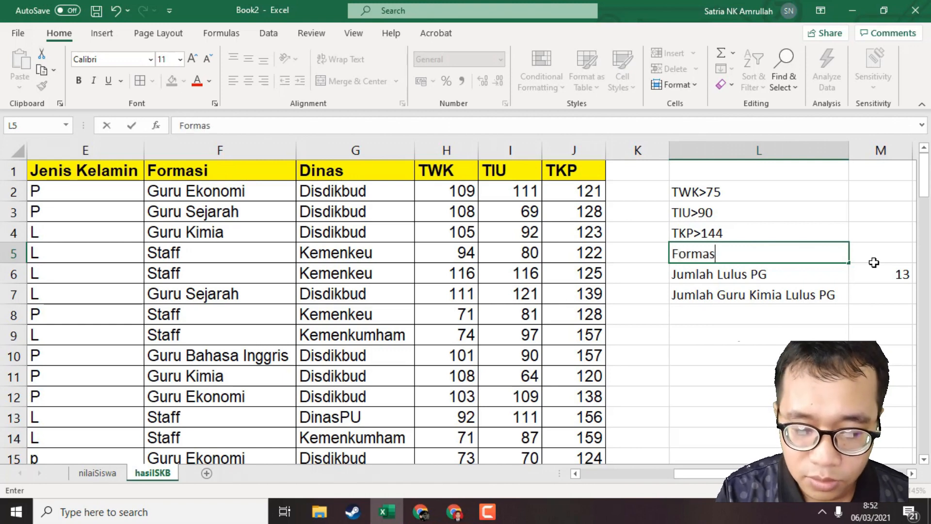
type("i Guru Kimia")
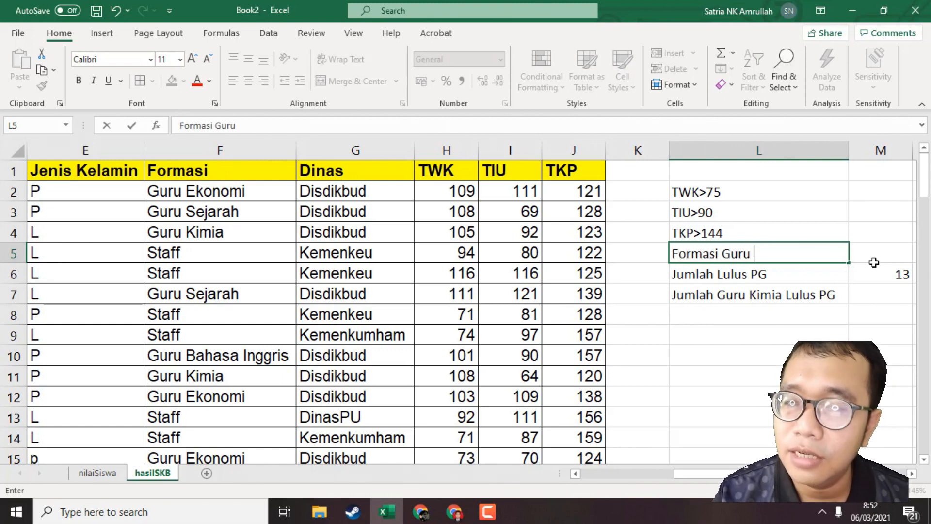
key("Return")
Highlight the criteria list L2:L5 with a yellow fill.
left_click_drag(763, 189, 761, 250)
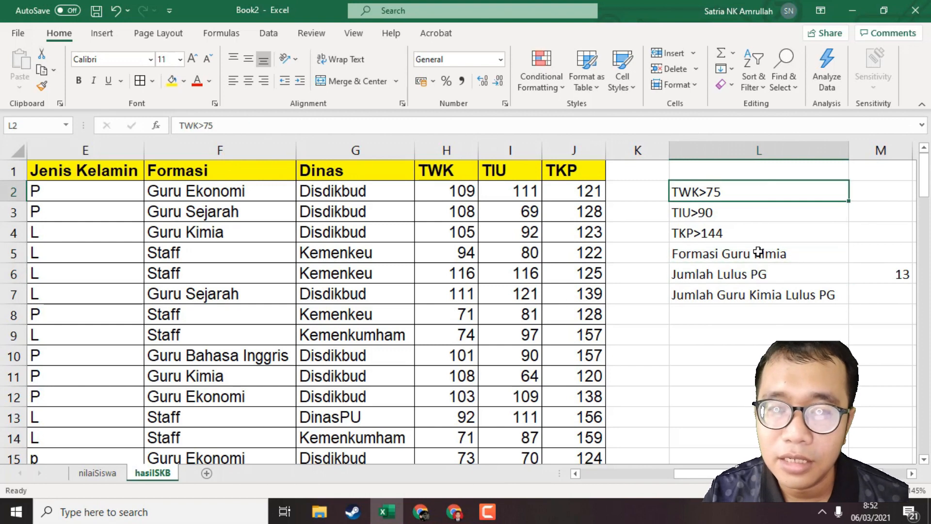
left_click(171, 81)
left_click(756, 240)
left_click(759, 197)
left_click(760, 228)
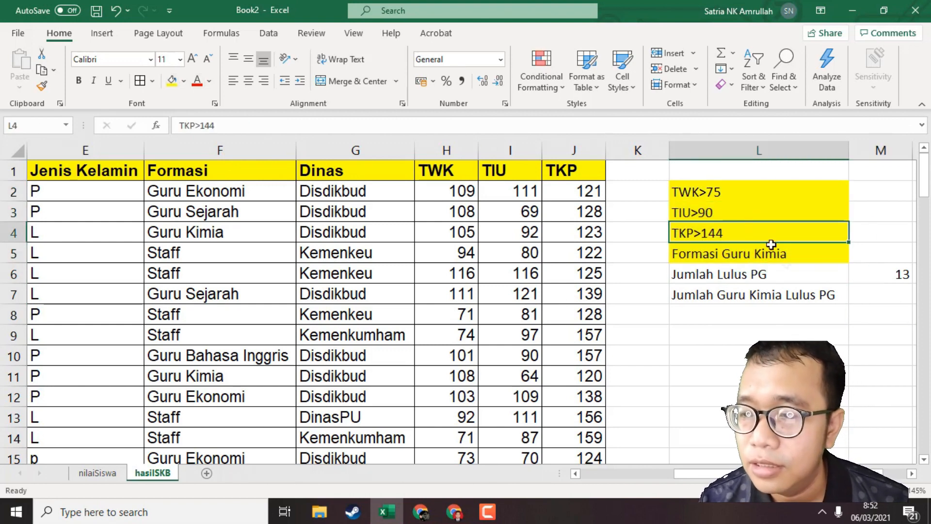
Start a COUNTIFS formula in cell M7 with the entire TWK column H:H as the first criteria range.
left_click(844, 300)
key("Right")
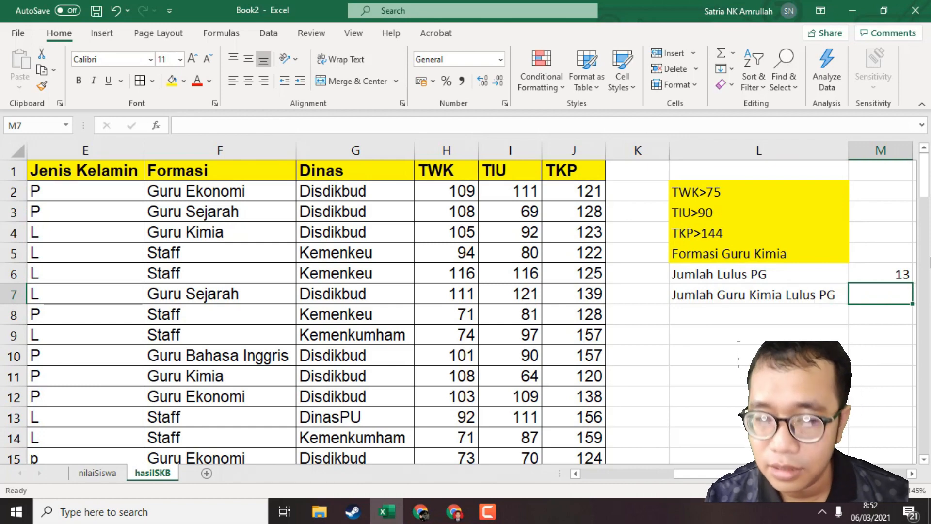
type("=")
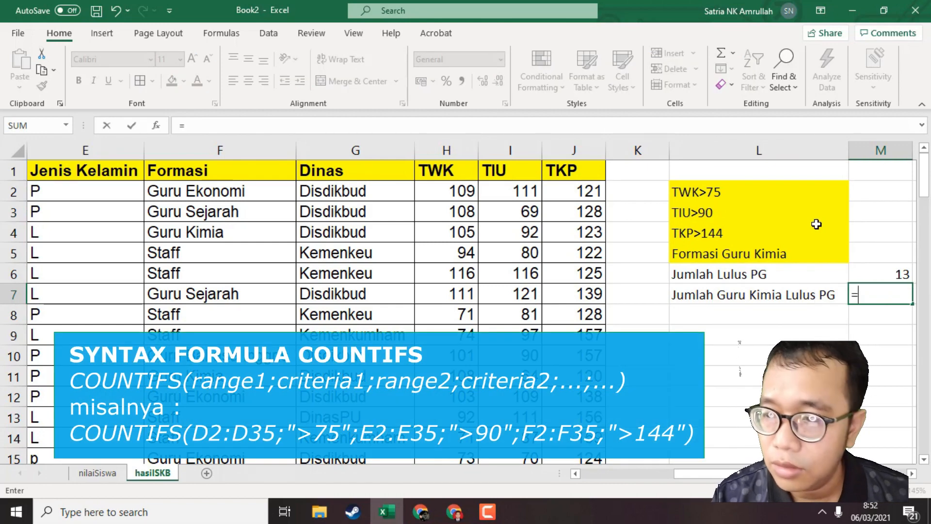
type("count")
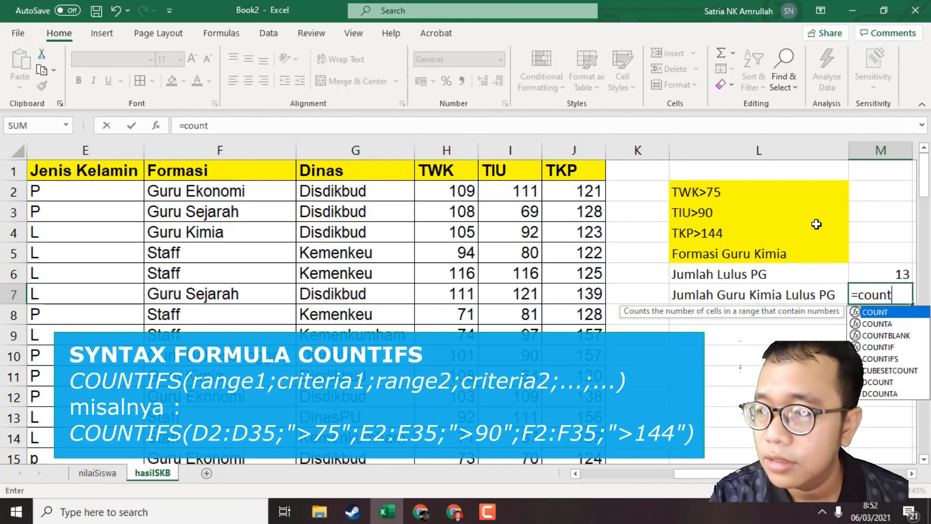
type("ifs(")
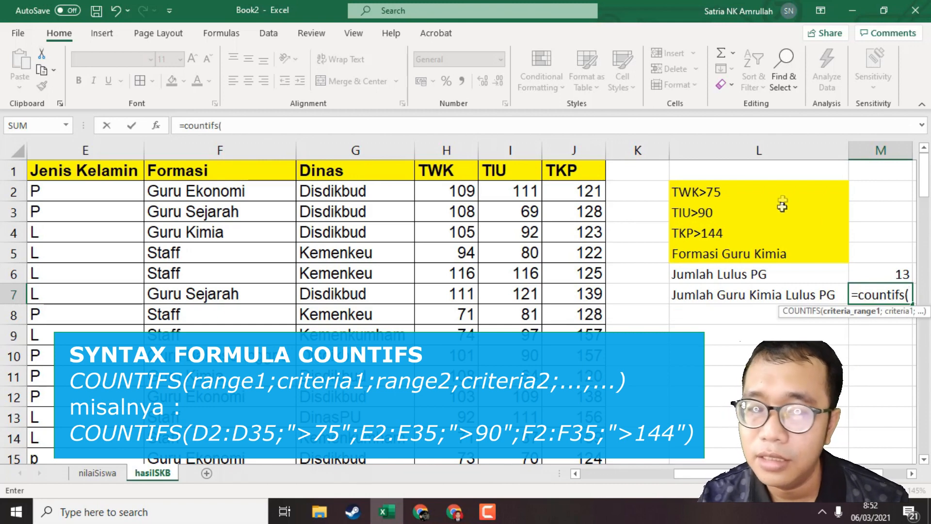
left_click(429, 153)
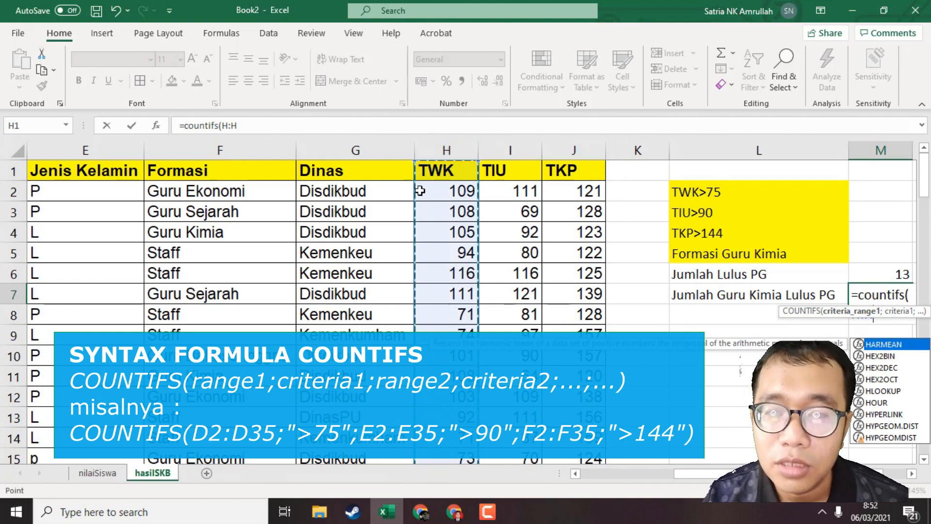
scroll(451, 234, "down", 4)
scroll(452, 253, "up", 4)
scroll(452, 253, "down", 20)
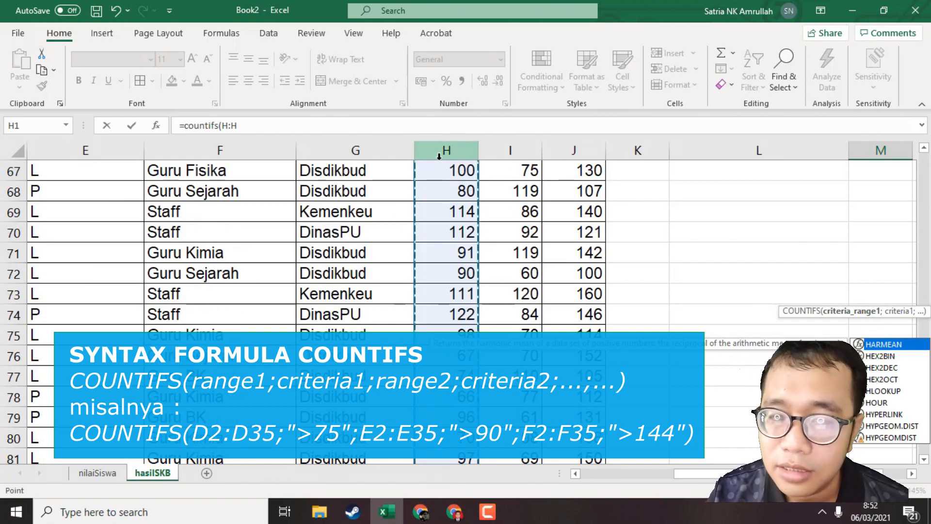
scroll(439, 170, "up", 20)
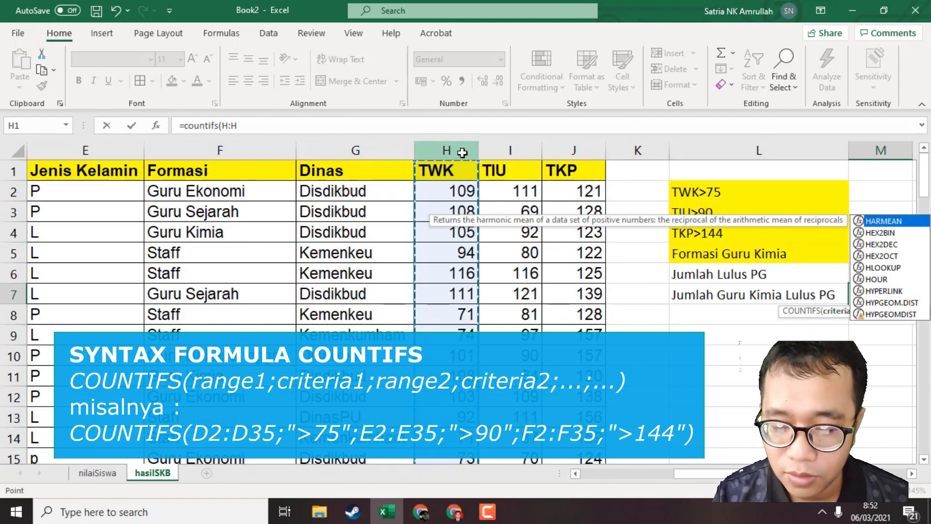
Add ">75" as the criterion for the TWK column in the M7 formula.
type(";")
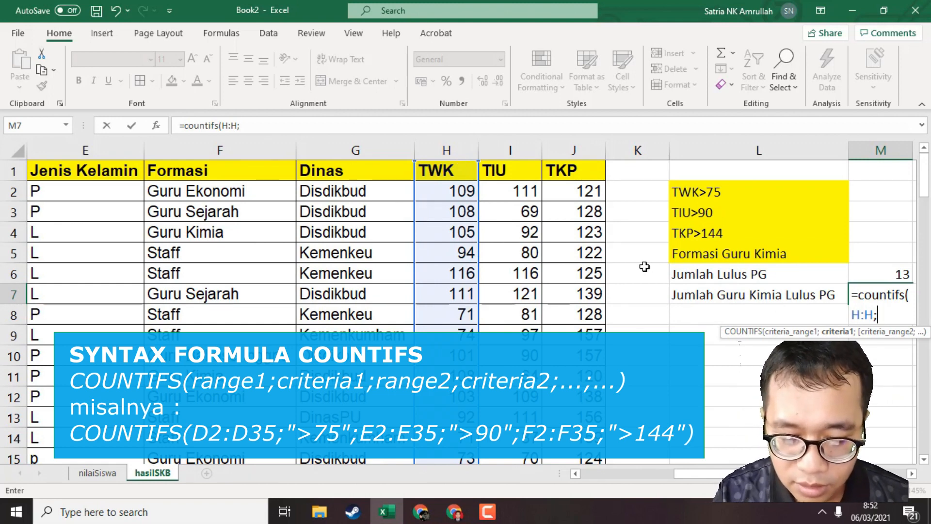
type("\">75")
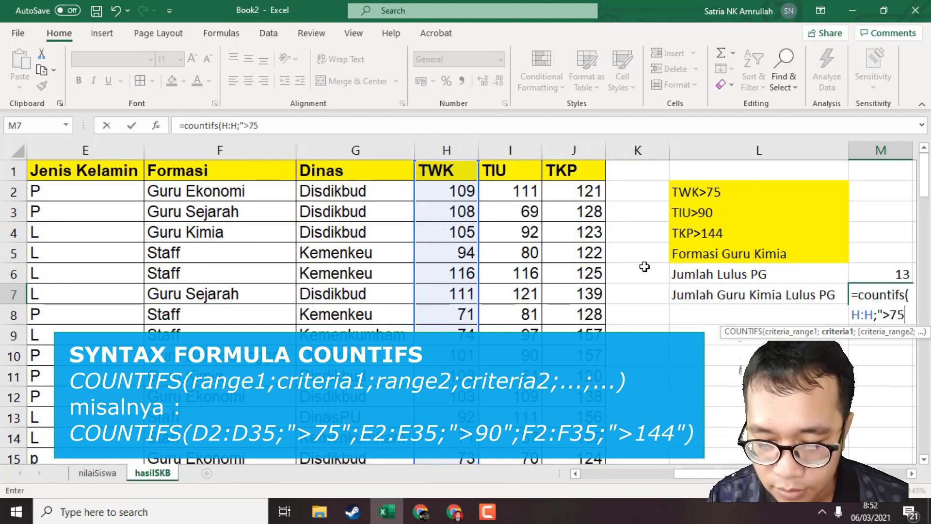
type("\";")
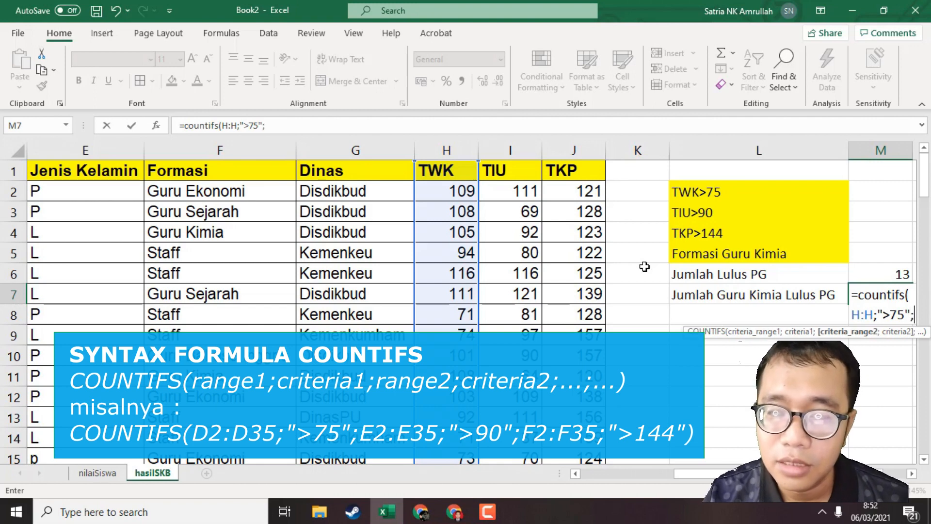
Add the entire TIU column I:I as the second criteria range with the criterion ">90".
left_click(495, 150)
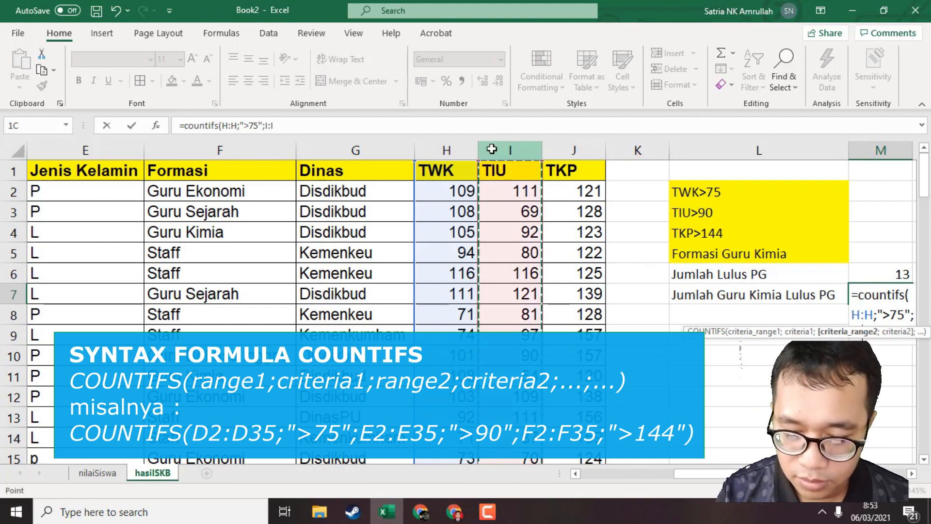
type(";\">90")
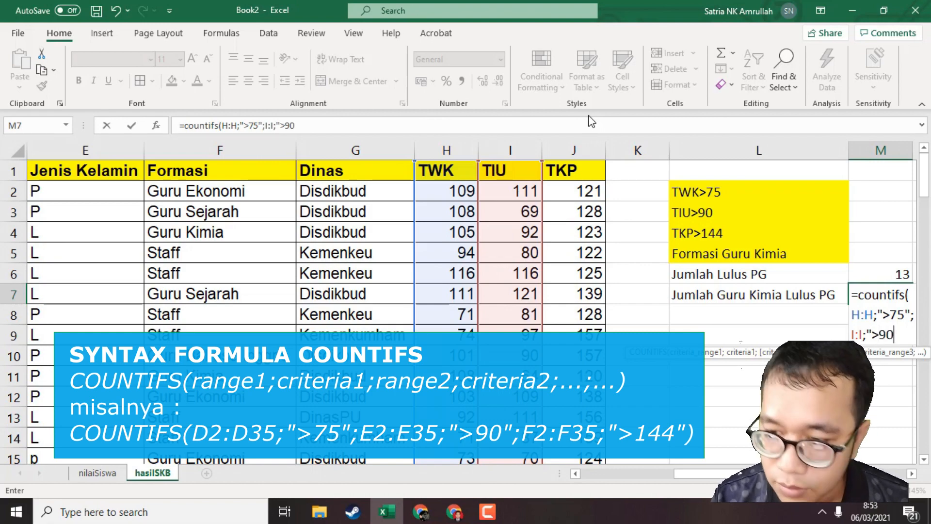
type("\";")
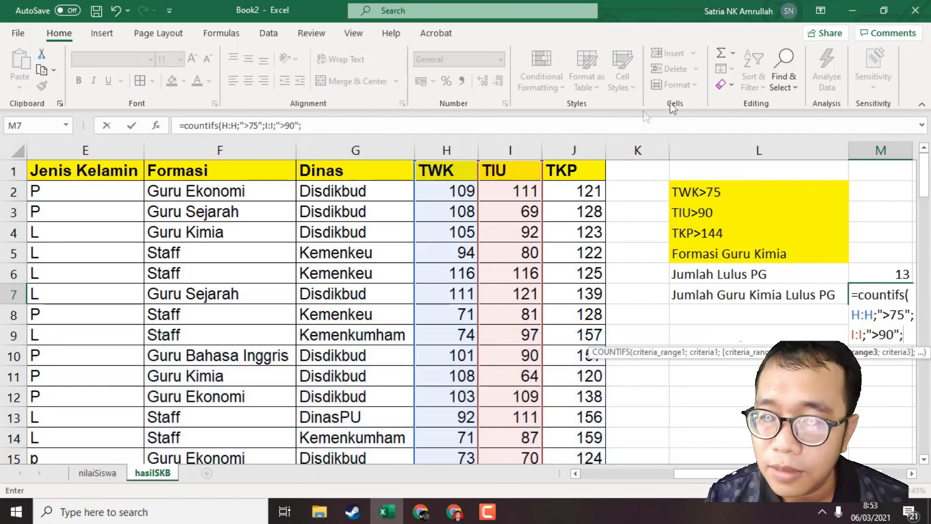
Add the entire TKP column J:J as the third criteria range with the criterion ">144" in the M7 formula.
left_click(558, 146)
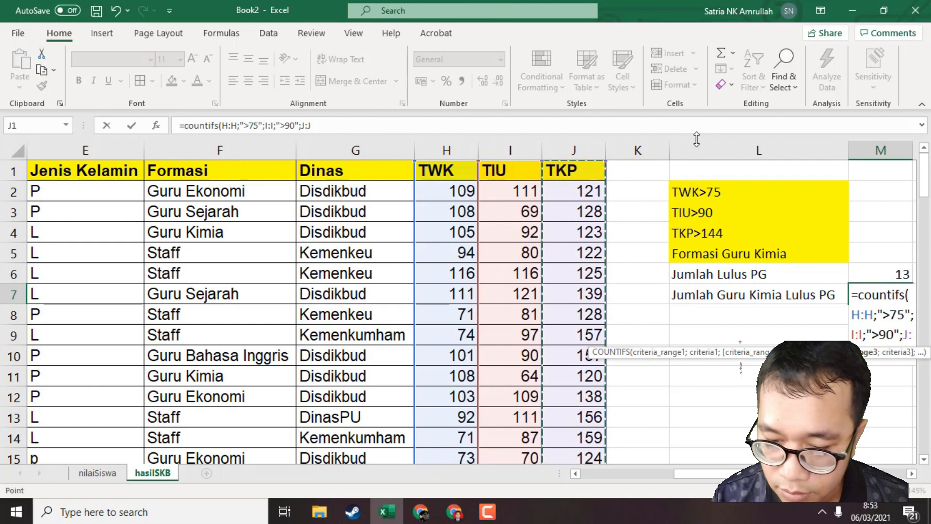
type(";")
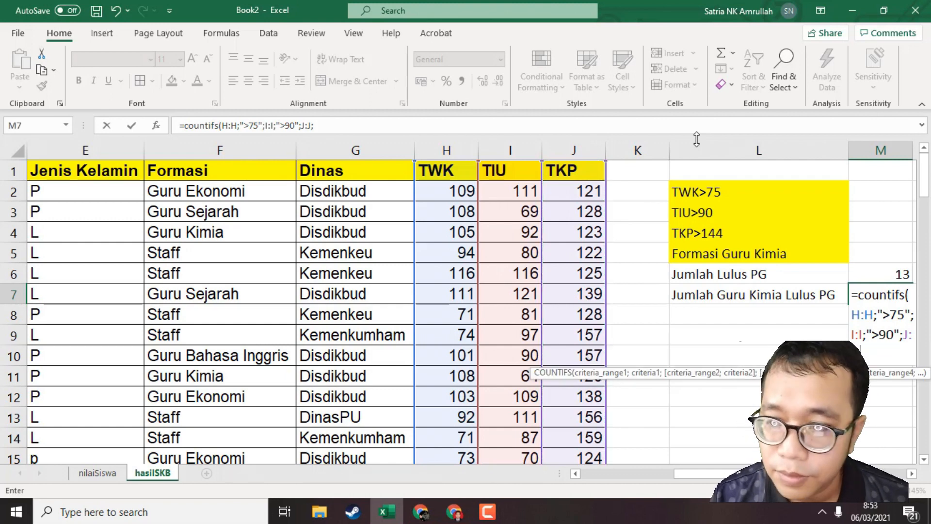
type("\"")
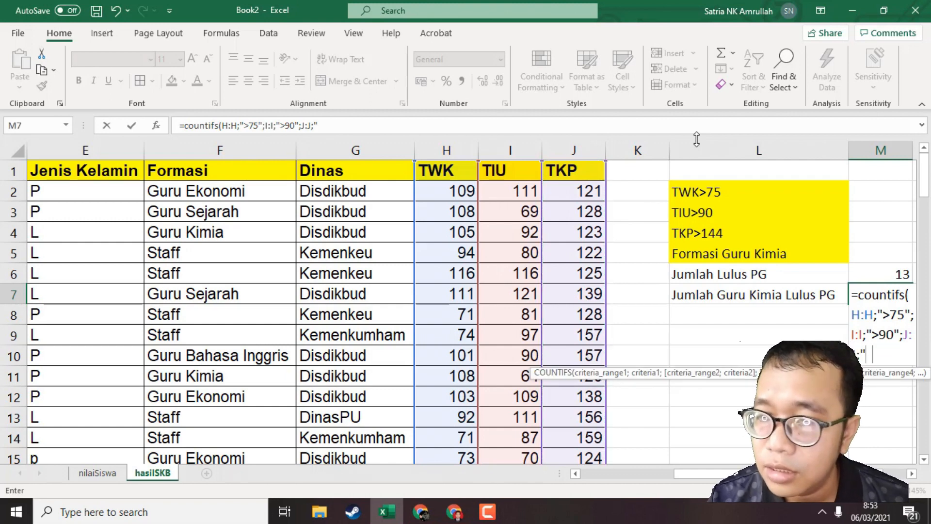
type(">")
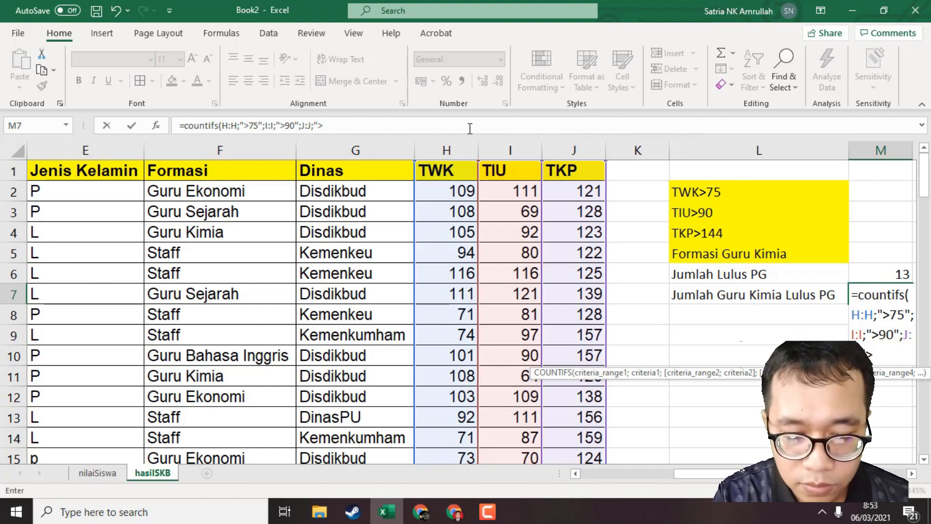
type("144")
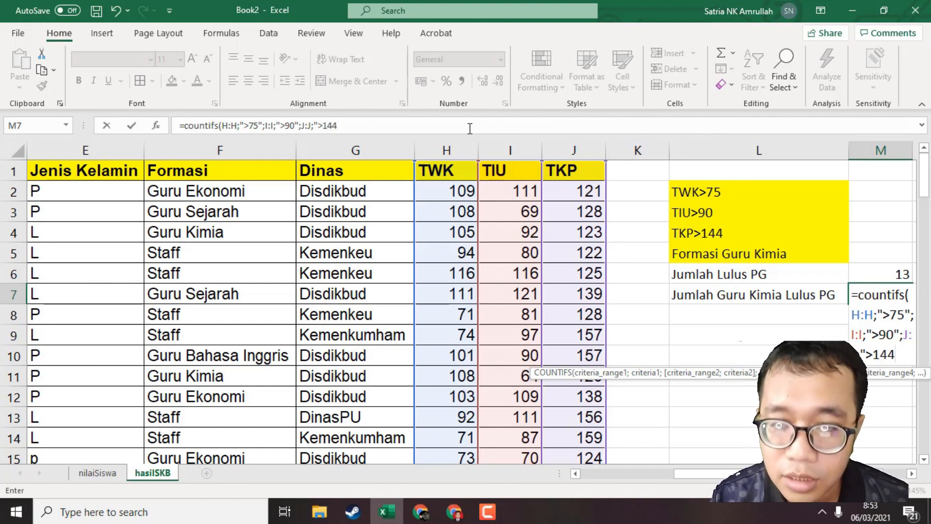
type("\";")
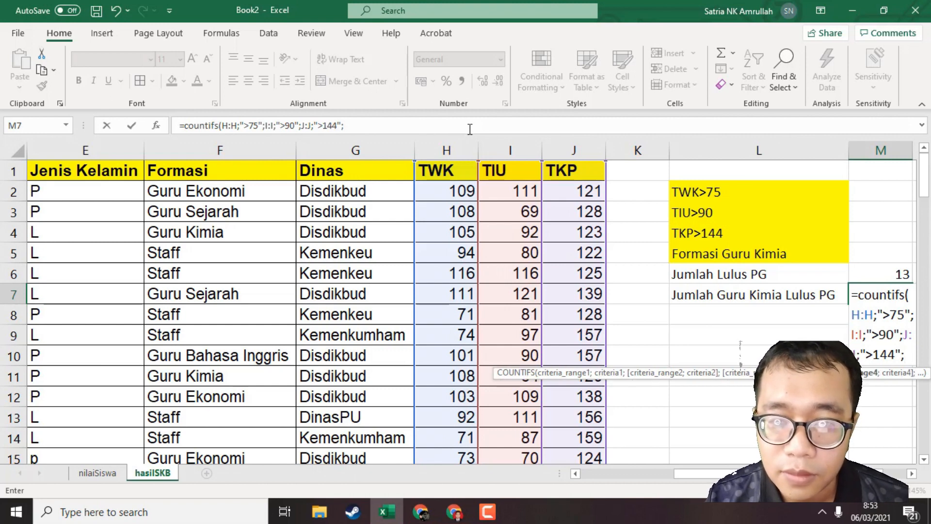
Add the entire Formasi column F:F with the criterion "Guru Kimia" and complete the COUNTIFS formula in M7.
left_click(228, 150)
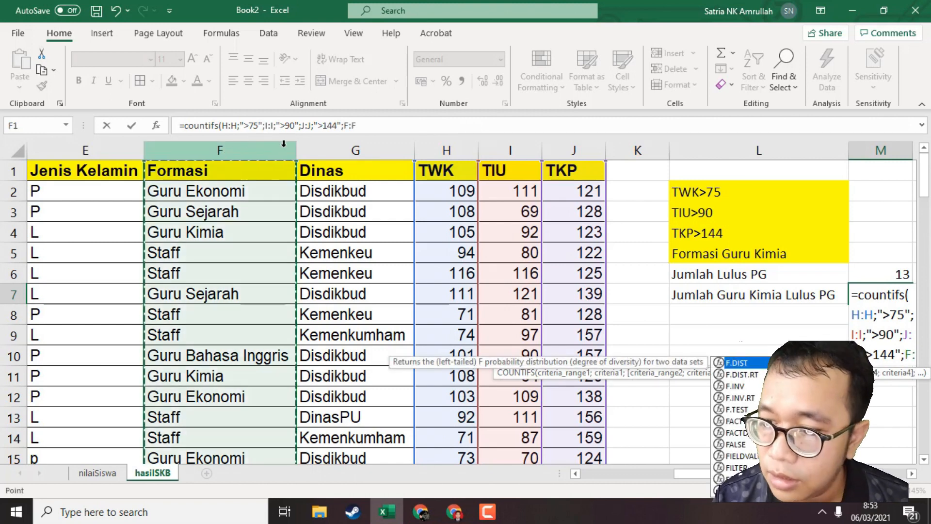
type(";\"Guru K")
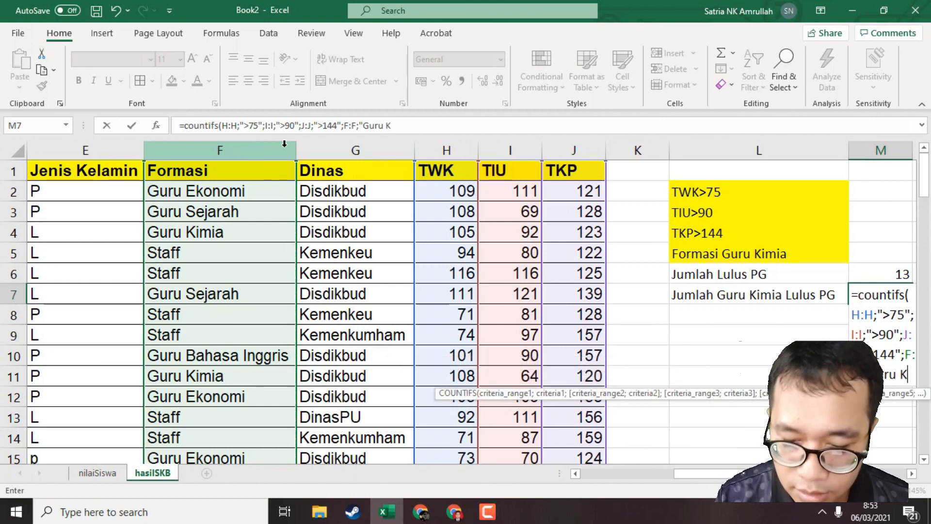
type("imia\"")
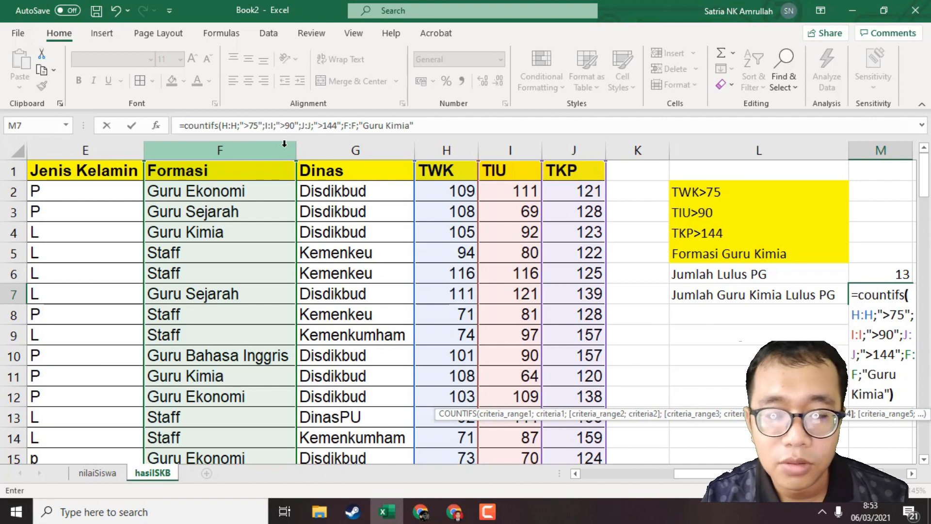
type(")")
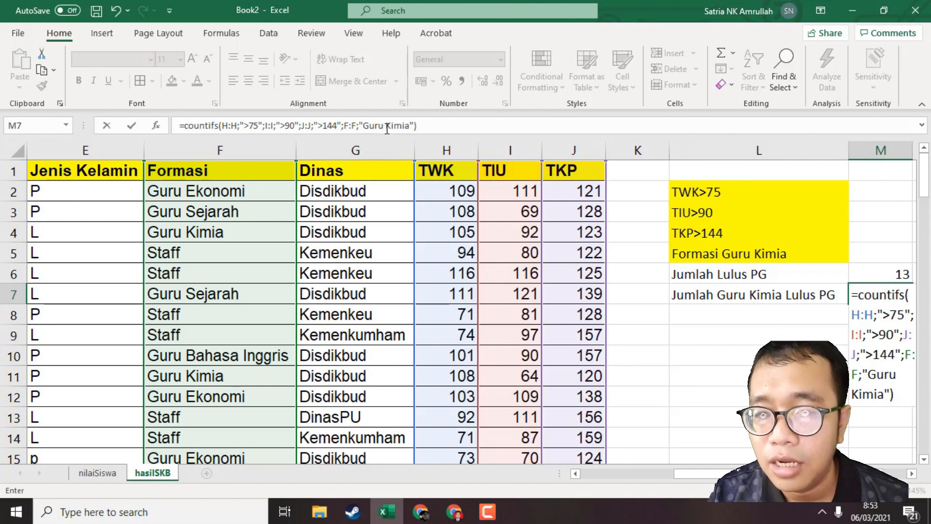
left_click(387, 128)
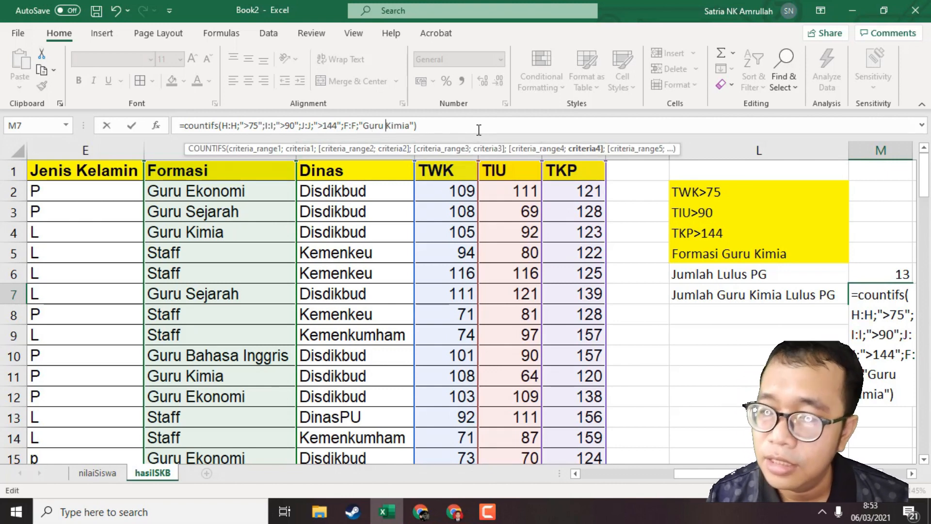
key("Return")
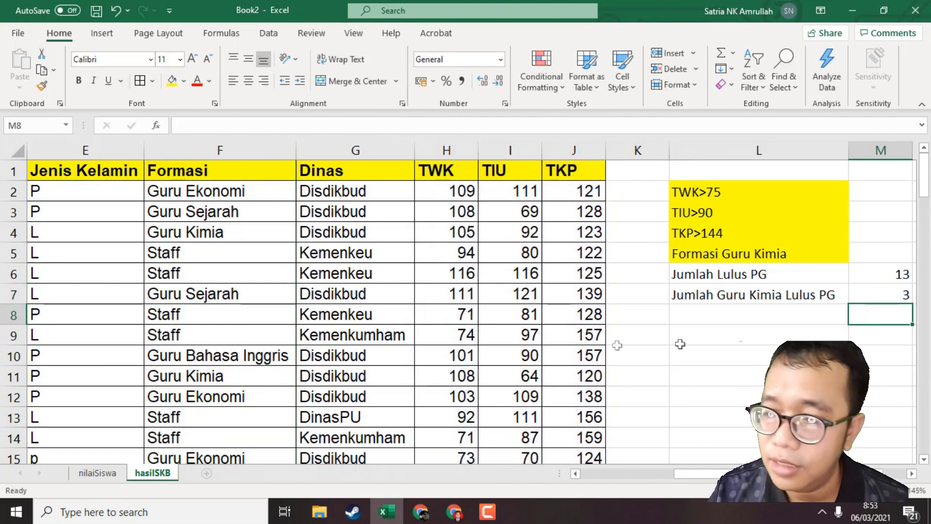
left_click(900, 292)
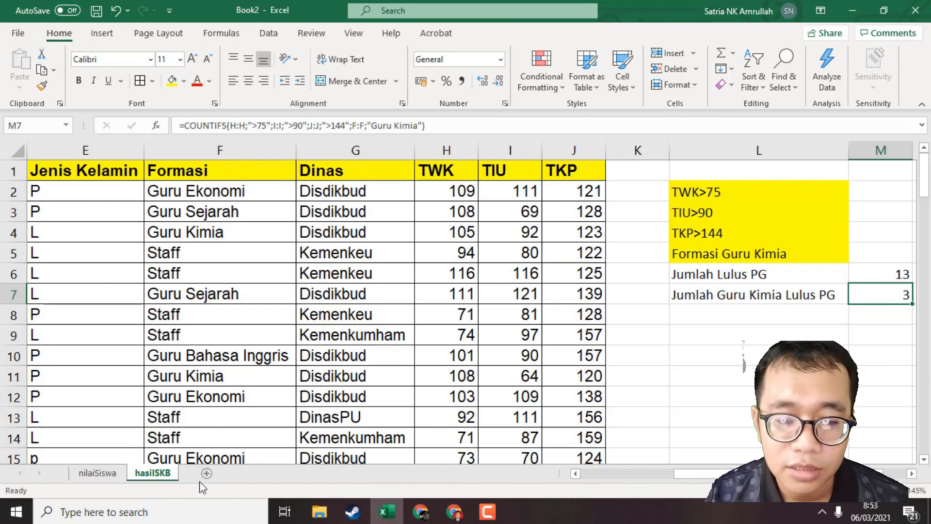
Add a new blank worksheet after hasilSKB and return to the hasilSKB sheet.
left_click(207, 474)
left_click(152, 473)
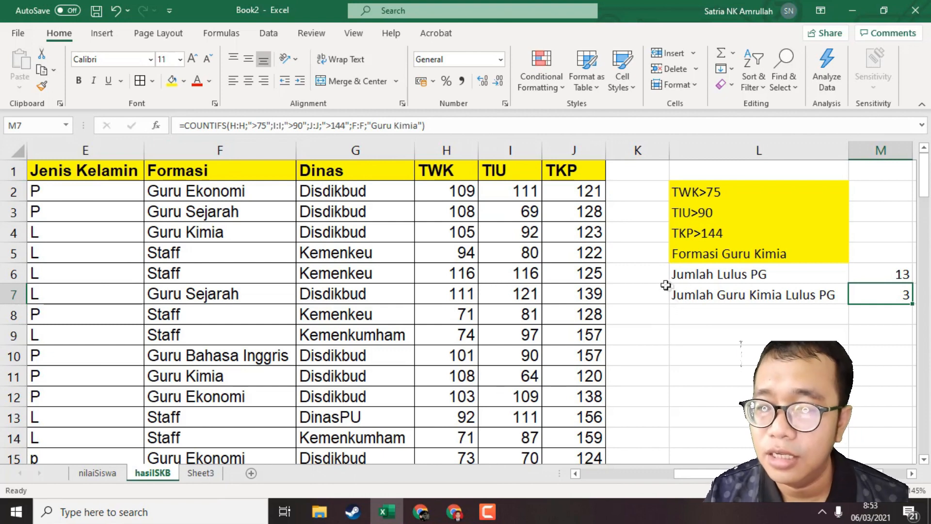
left_click(766, 316)
left_click(769, 294)
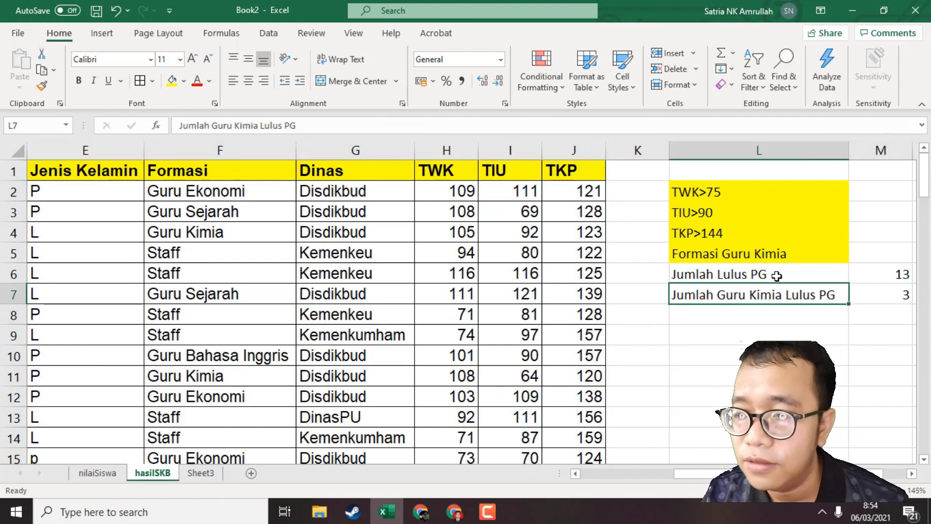
left_click(777, 276)
left_click(782, 292)
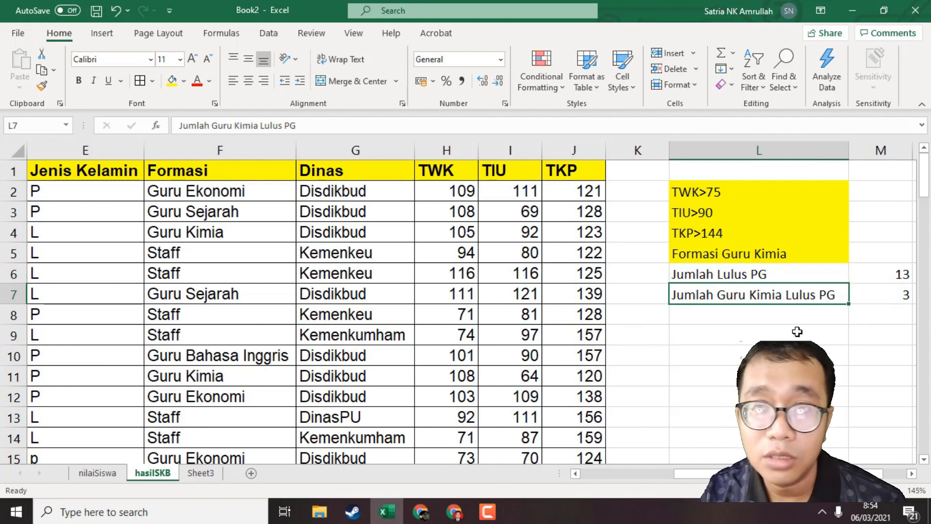